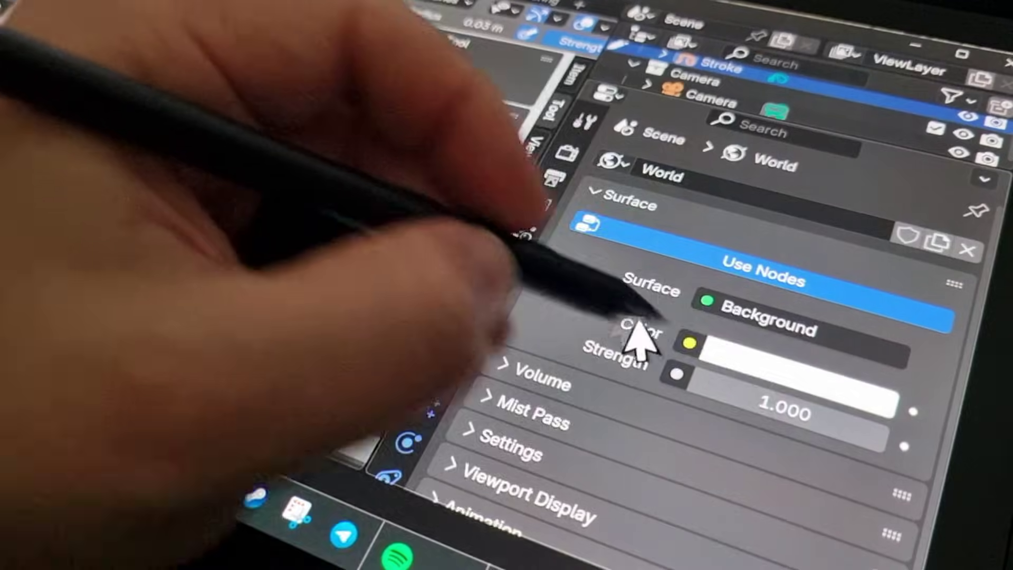
{"action": "left_click", "coordinate": [791, 362]}
{"action": "mouse_move", "coordinate": [817, 343]}
{"action": "left_mouse_down"}
{"action": "mouse_move", "coordinate": [666, 312]}
{"action": "mouse_move", "coordinate": [622, 290]}
{"action": "left_mouse_up"}
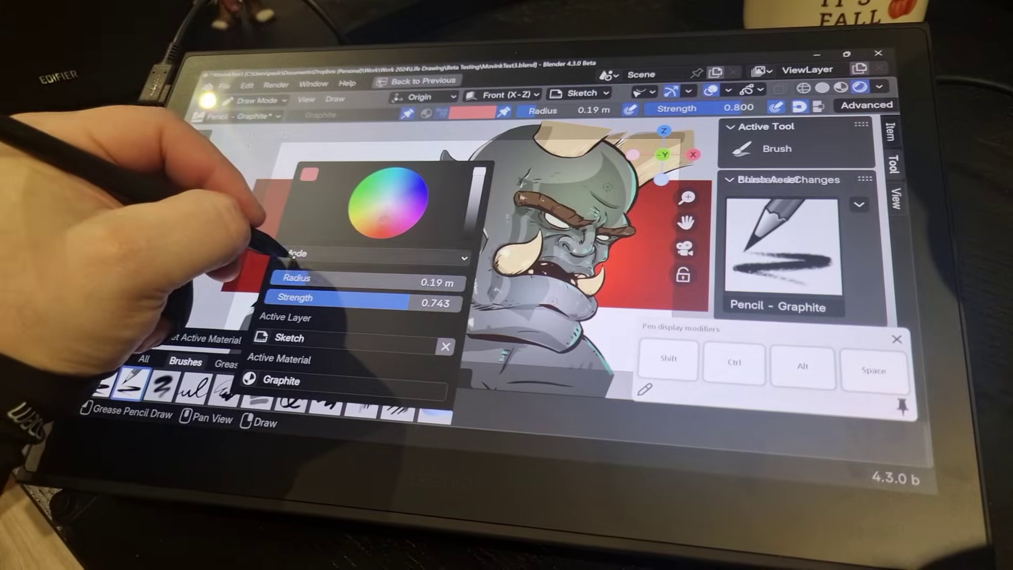
View the stroke mode options and the active layer choices in the Graphite pencil's quick brush settings.
{"action": "left_click", "coordinate": [289, 254]}
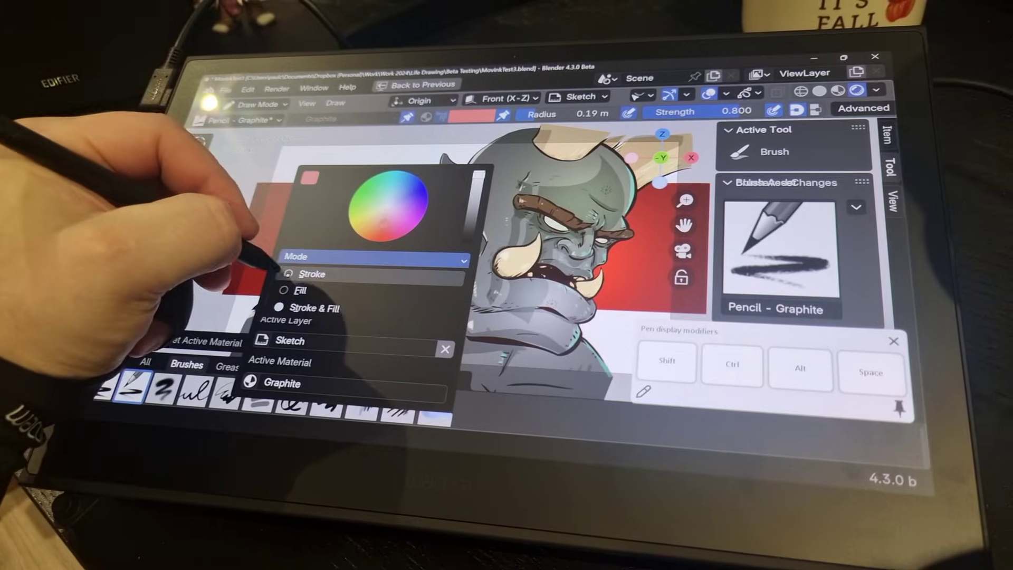
{"action": "left_click", "coordinate": [271, 264]}
{"action": "left_click_drag", "start_coordinate": [316, 279], "coordinate": [275, 296]}
{"action": "left_click", "coordinate": [280, 334]}
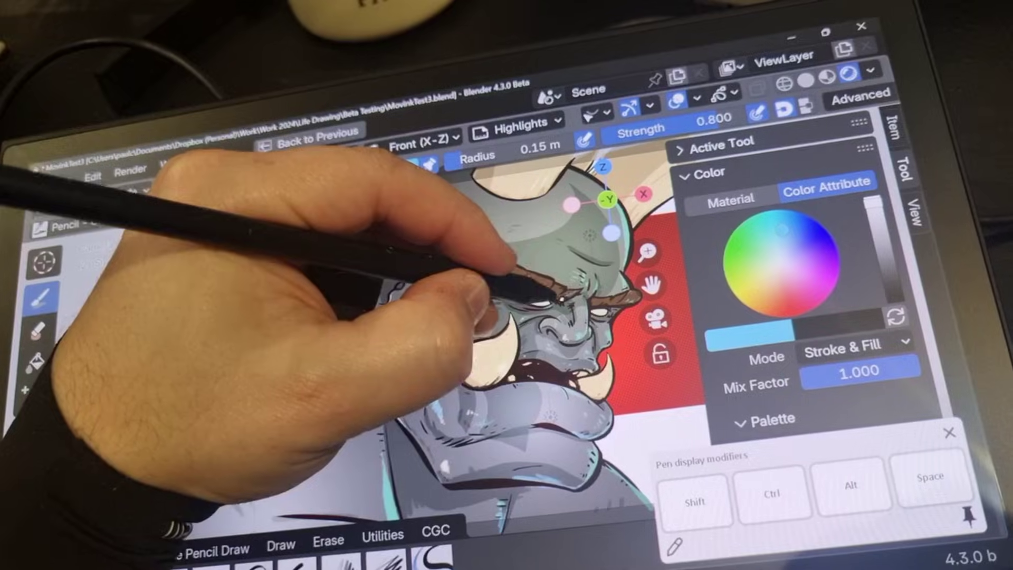
Paint a highlight stroke along the green character's brow on the Highlights layer.
{"action": "left_click_drag", "start_coordinate": [543, 285], "coordinate": [464, 276]}
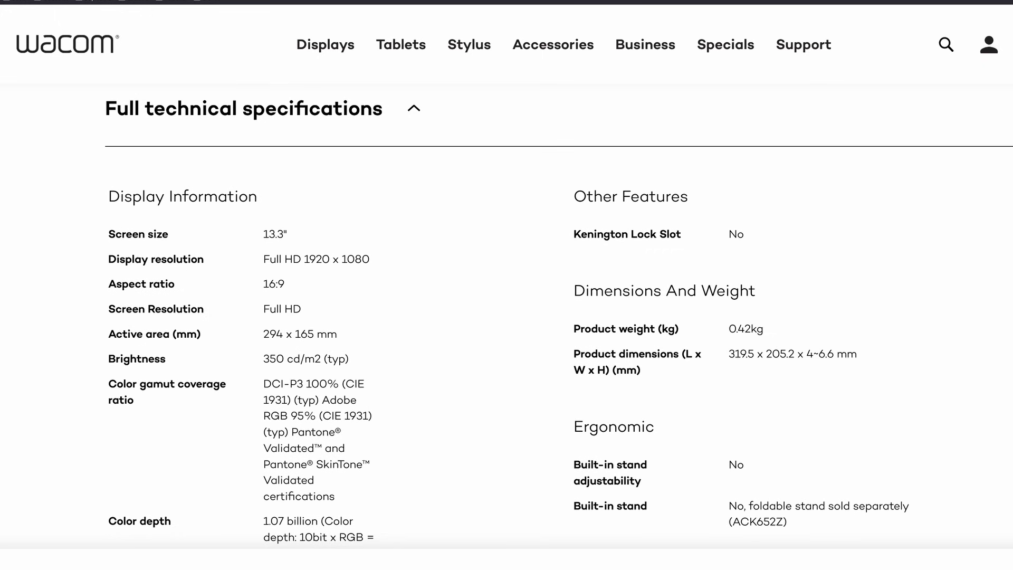
Look through the full technical specifications of the Wacom pen display.
{"action": "scroll", "coordinate": [506, 317], "scroll_direction": "down", "scroll_amount": 8}
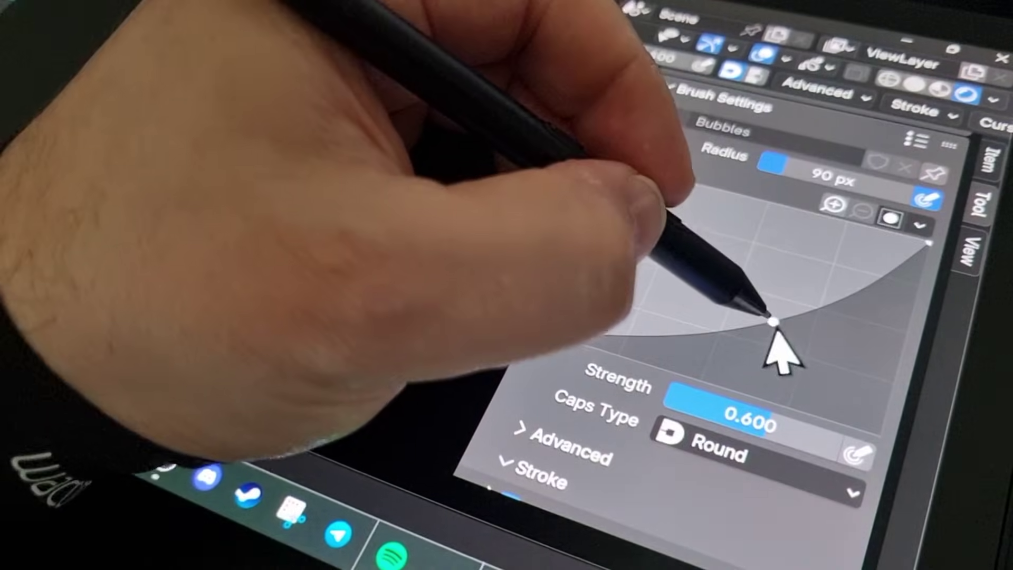
Reshape the radius pressure curve of the Bubbles brush by moving its control points.
{"action": "mouse_move", "coordinate": [770, 330]}
{"action": "left_mouse_down"}
{"action": "mouse_move", "coordinate": [756, 340]}
{"action": "mouse_move", "coordinate": [713, 295]}
{"action": "mouse_move", "coordinate": [813, 253]}
{"action": "mouse_move", "coordinate": [802, 244]}
{"action": "mouse_move", "coordinate": [827, 234]}
{"action": "left_mouse_up"}
{"action": "left_click_drag", "start_coordinate": [654, 266], "coordinate": [643, 331]}
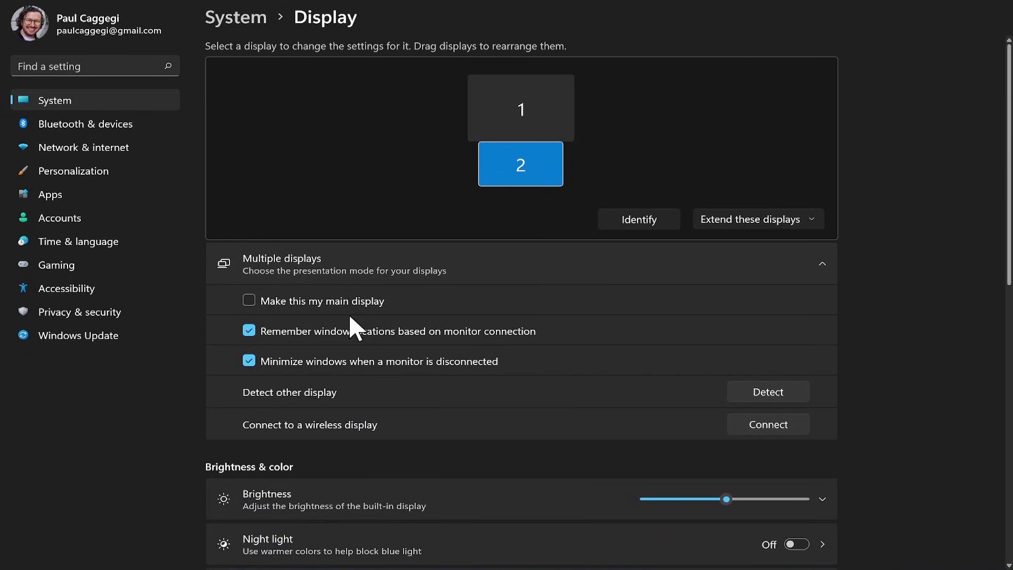
Make display 2 the main display in the Windows display settings.
{"action": "left_click", "coordinate": [248, 300]}
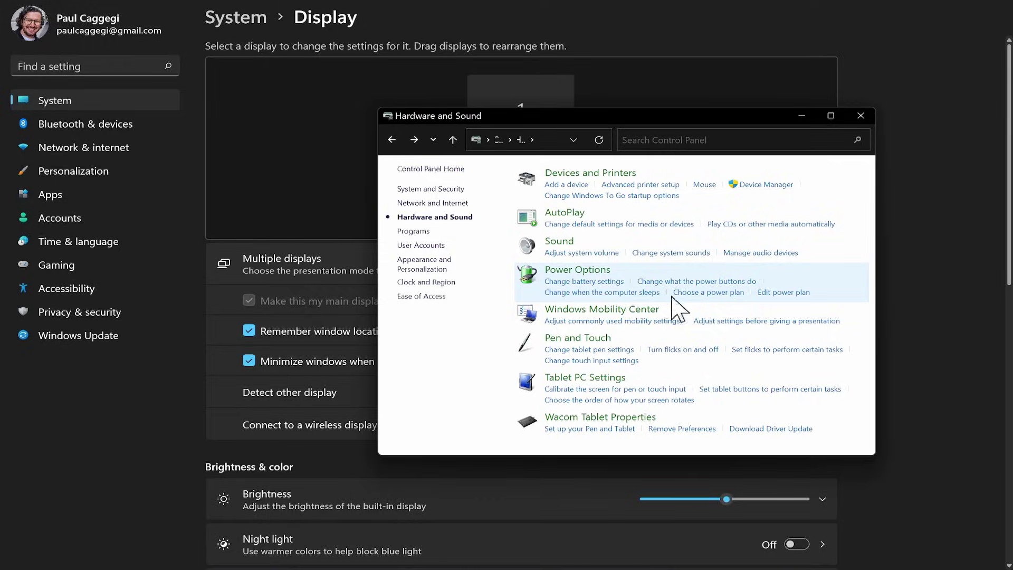
Set the laptop's lid-closing action to Do nothing both on battery and when plugged in.
{"action": "left_click", "coordinate": [724, 283]}
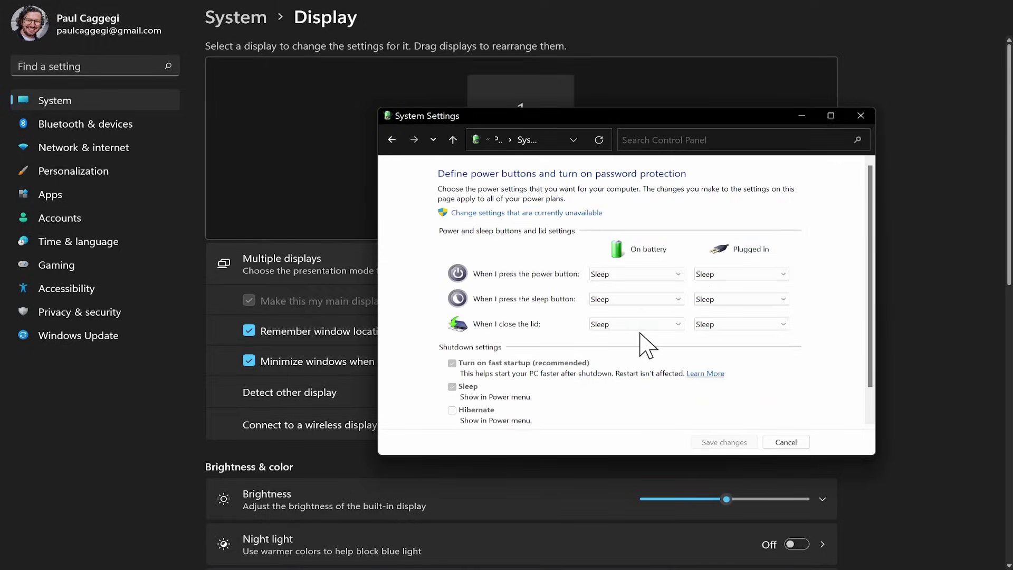
{"action": "left_click", "coordinate": [661, 324]}
{"action": "left_click", "coordinate": [652, 337]}
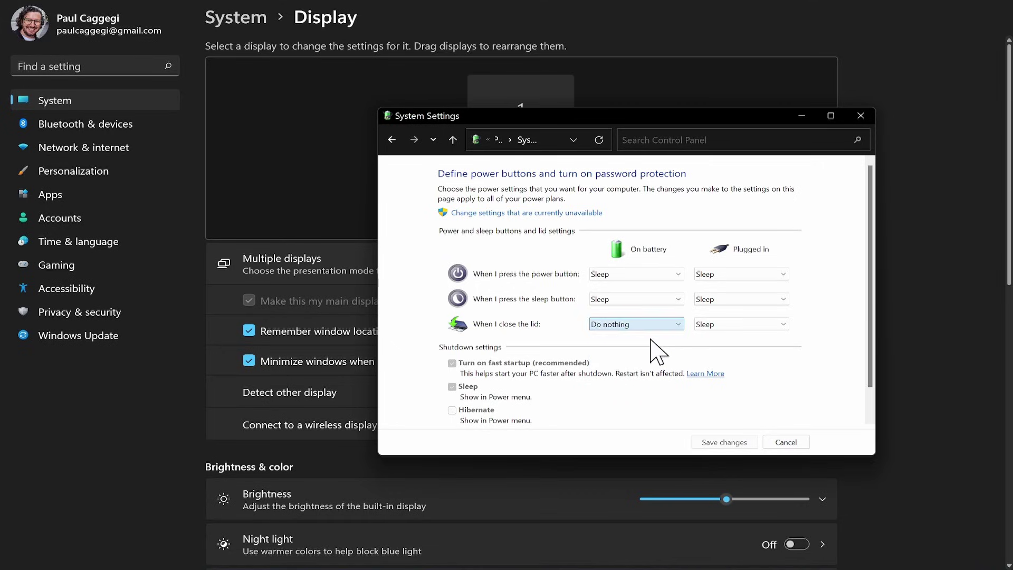
{"action": "left_click", "coordinate": [736, 324]}
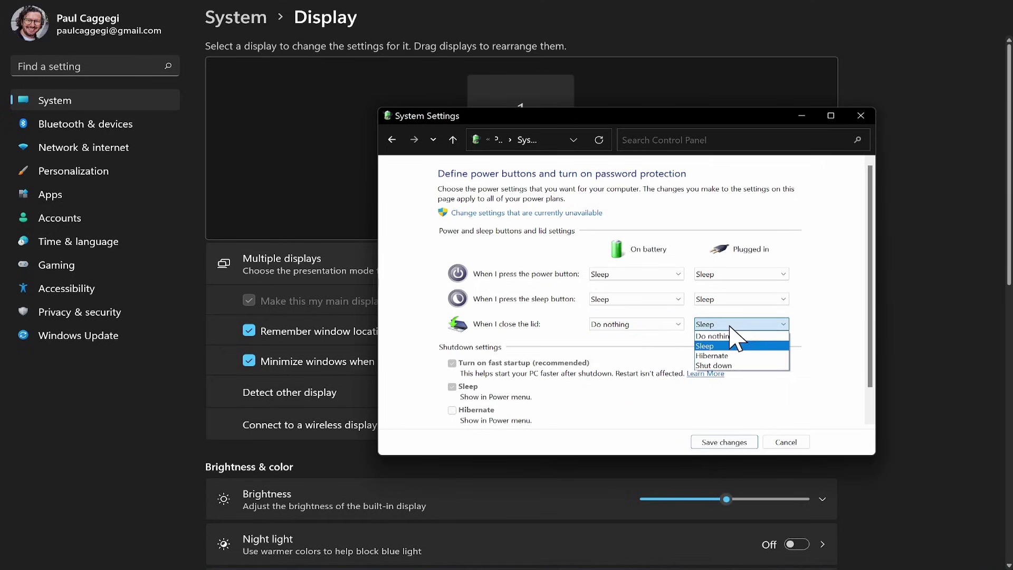
{"action": "left_click", "coordinate": [738, 337]}
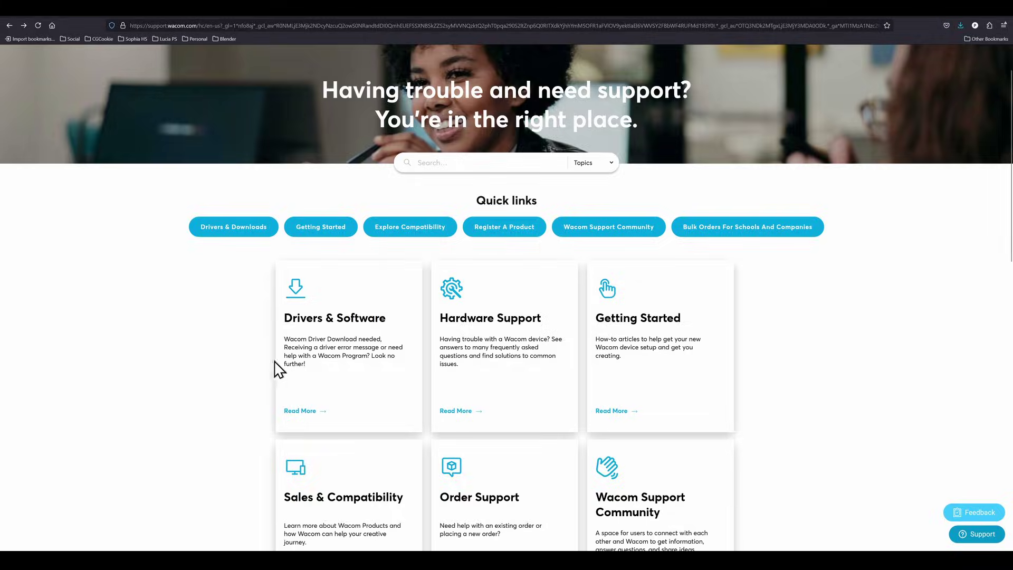
Go to the Drivers & Downloads page through Drivers & Software on the Wacom support site.
{"action": "left_click", "coordinate": [332, 355]}
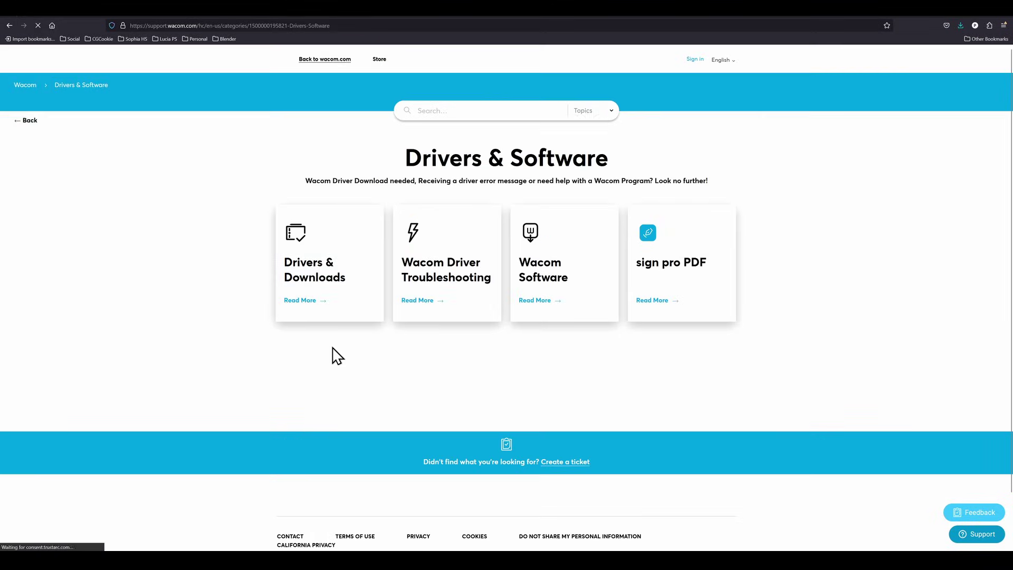
{"action": "left_click", "coordinate": [330, 275]}
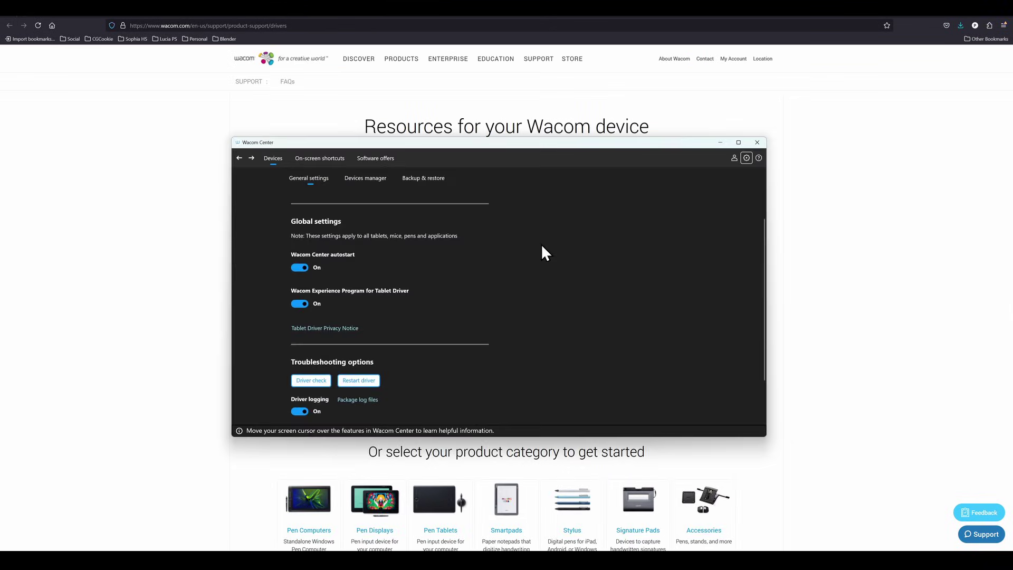
Run a driver check from the troubleshooting options in Wacom Center's general settings.
{"action": "scroll", "coordinate": [540, 244], "scroll_direction": "down", "scroll_amount": 2}
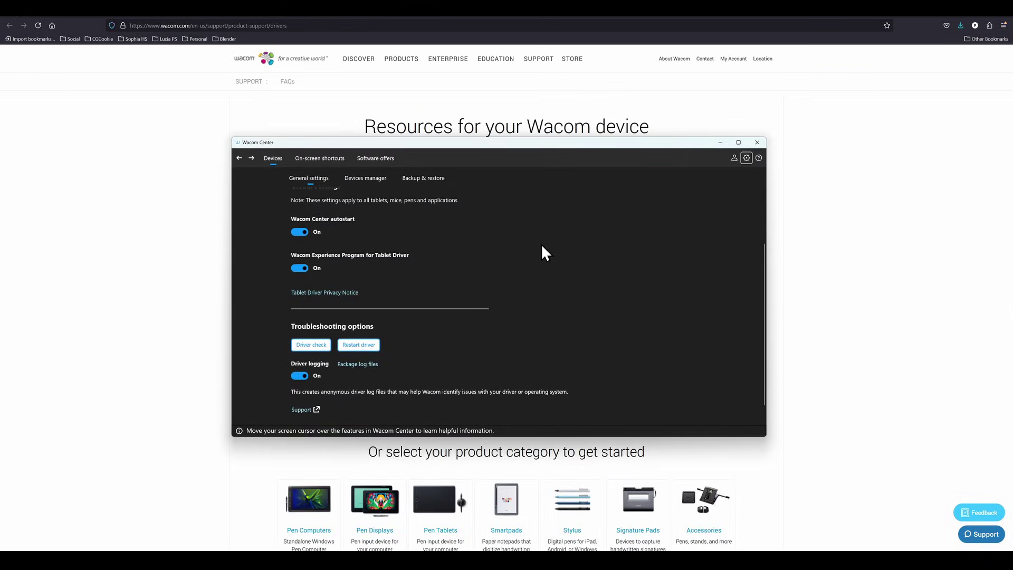
{"action": "left_click", "coordinate": [301, 341]}
{"action": "left_click", "coordinate": [504, 335]}
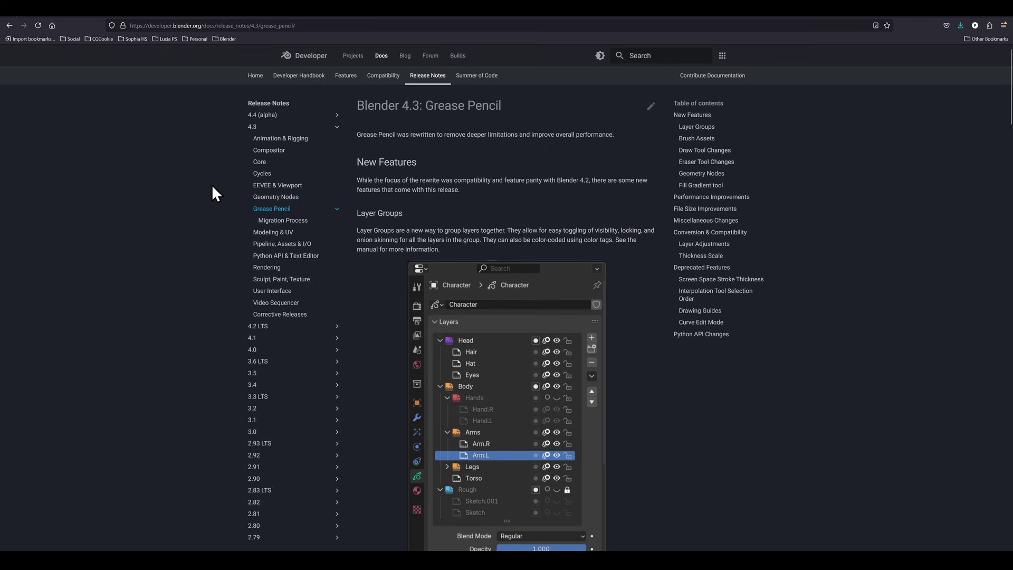
Read through the Blender 4.3 Grease Pencil release notes, covering layer groups, brush assets and tool changes.
{"action": "scroll", "coordinate": [212, 186], "scroll_direction": "down", "scroll_amount": 3}
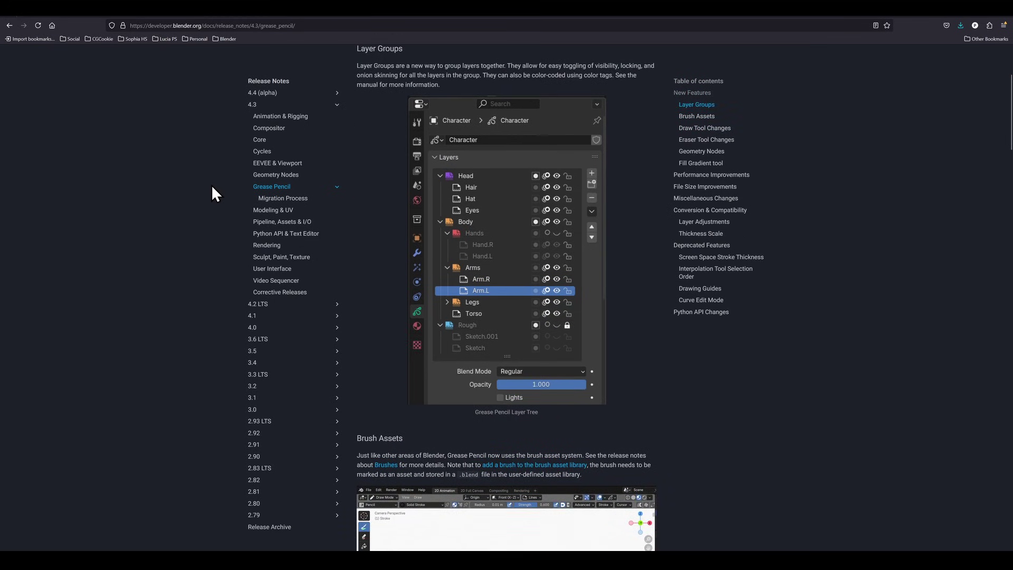
{"action": "scroll", "coordinate": [212, 185], "scroll_direction": "down", "scroll_amount": 6}
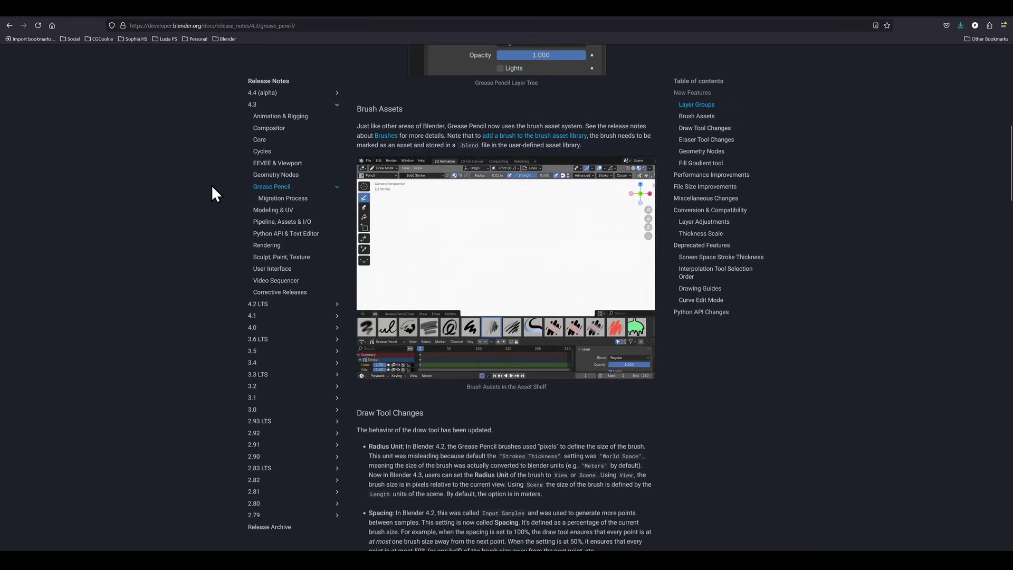
{"action": "scroll", "coordinate": [213, 186], "scroll_direction": "down", "scroll_amount": 12}
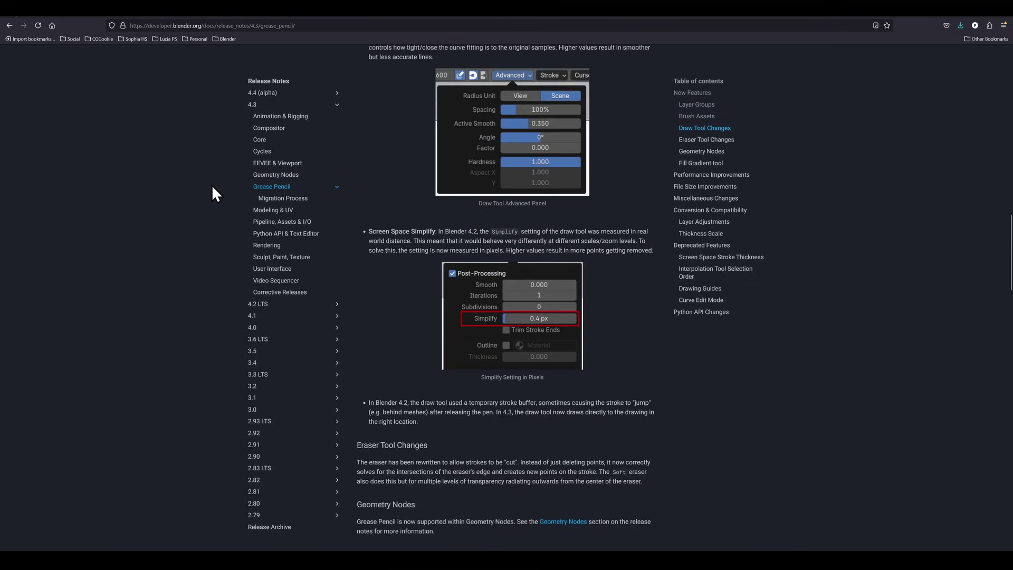
{"action": "scroll", "coordinate": [212, 186], "scroll_direction": "down", "scroll_amount": 9}
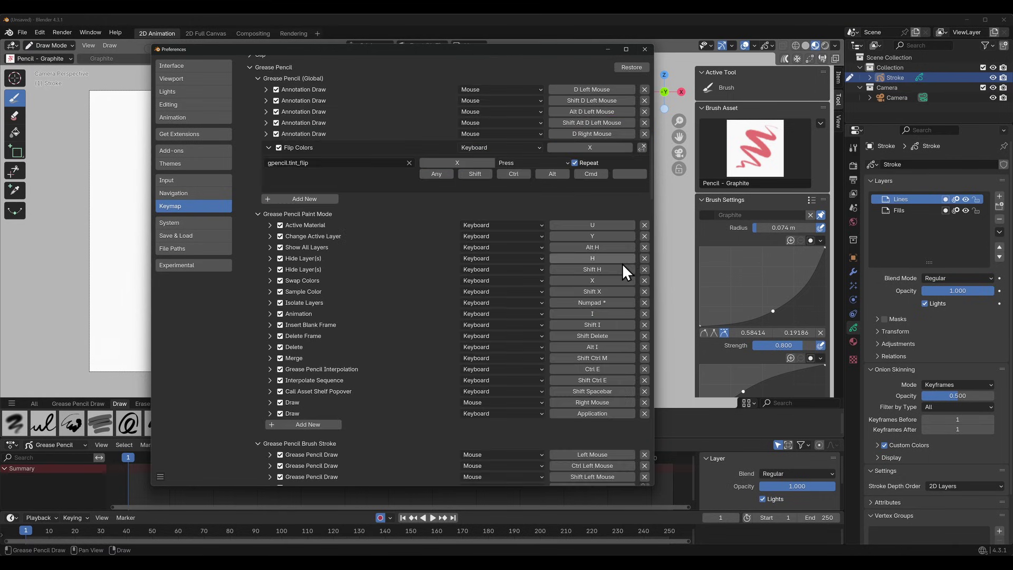
Review the Grease Pencil Paint Mode, Brush Stroke and Edit Mode shortcuts in Blender's keymap preferences.
{"action": "scroll", "coordinate": [622, 263], "scroll_direction": "down", "scroll_amount": 5}
{"action": "scroll", "coordinate": [622, 263], "scroll_direction": "down", "scroll_amount": 10}
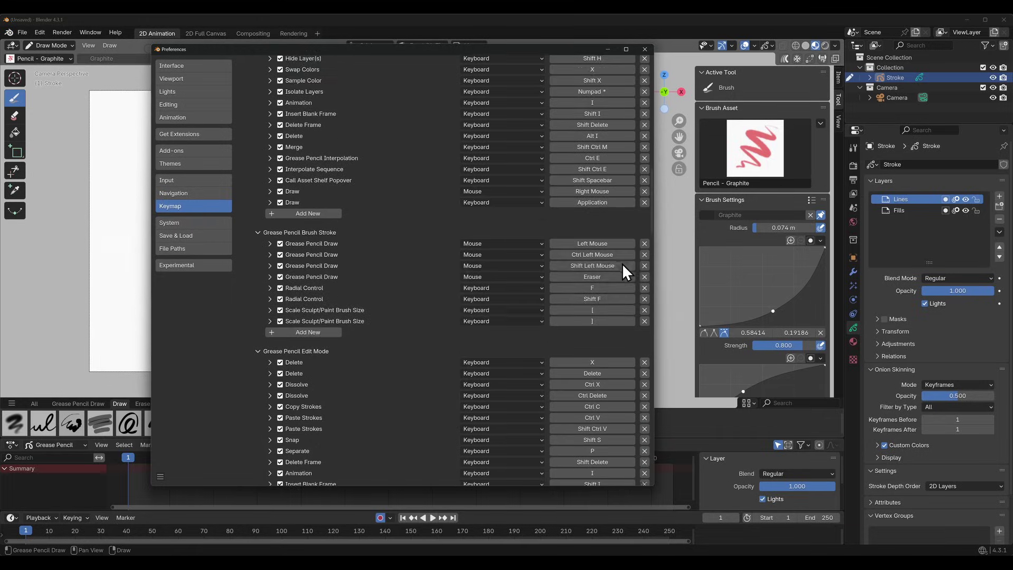
{"action": "scroll", "coordinate": [621, 265], "scroll_direction": "down", "scroll_amount": 8}
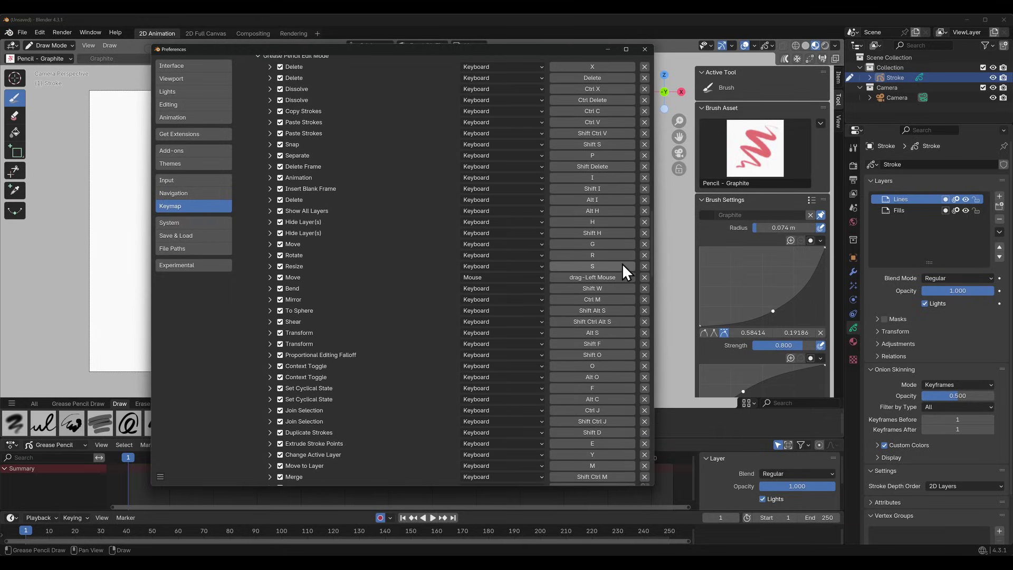
{"action": "scroll", "coordinate": [622, 264], "scroll_direction": "down", "scroll_amount": 5}
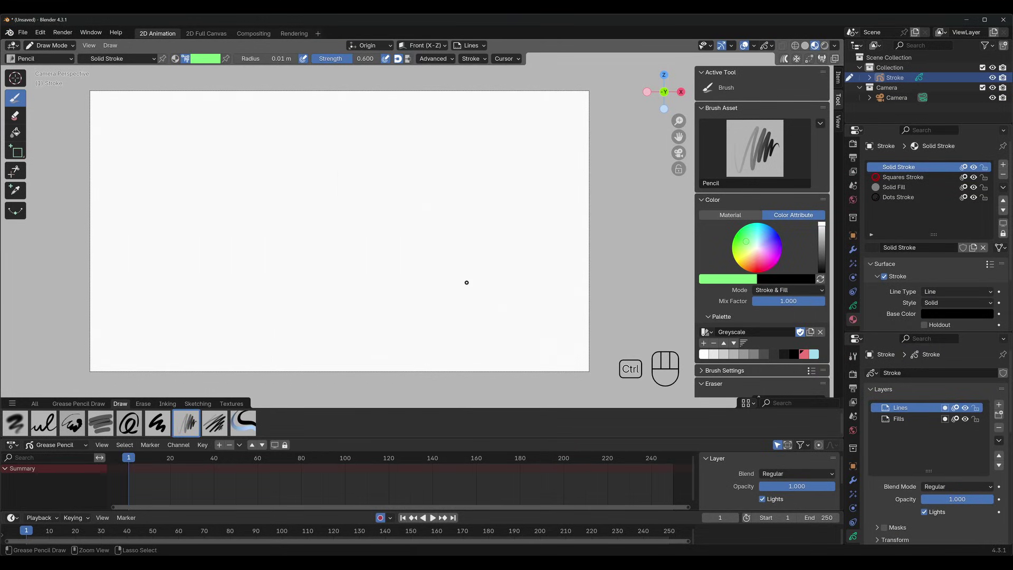
Bring up the interaction mode choices for the Stroke object.
{"action": "key", "text": "ctrl+Tab"}
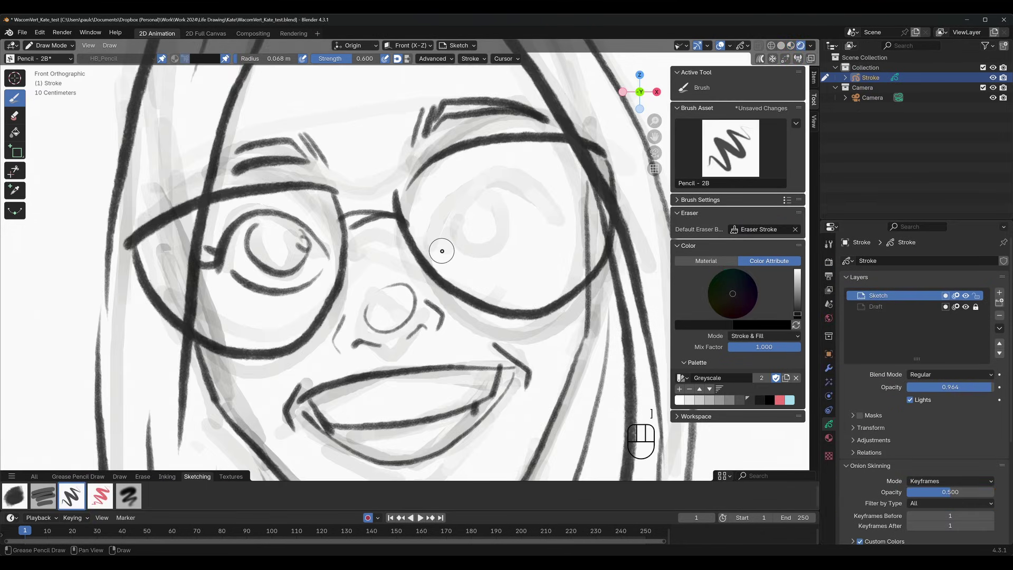
Set the 2B pencil radius to 0.049 m and sketch the missing eye inside the empty glasses lens.
{"action": "key", "text": "bracketright"}
{"action": "key", "text": "bracketright"}
{"action": "key", "text": "bracketleft"}
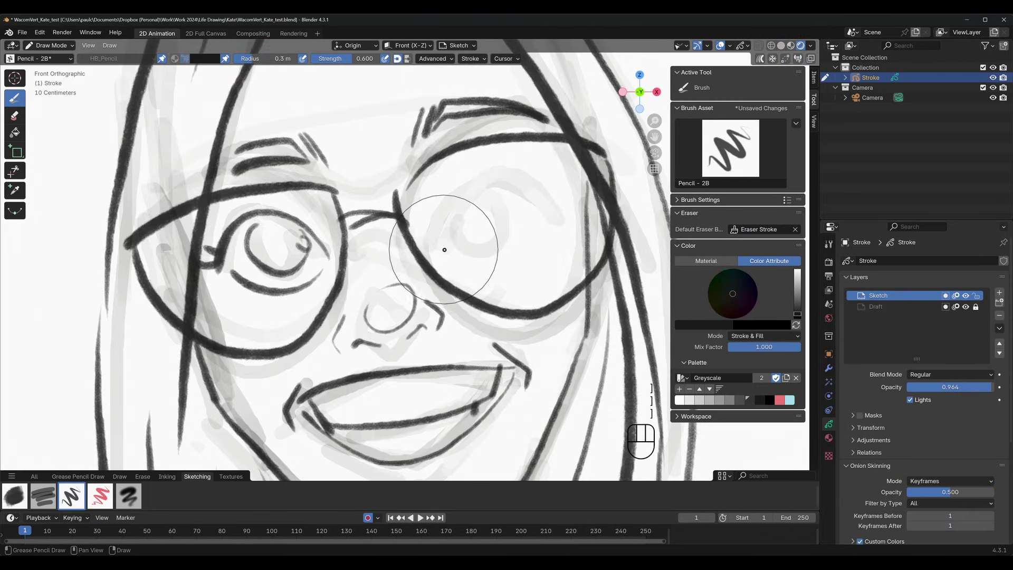
{"action": "key", "text": "bracketleft"}
{"action": "key", "text": "bracketleft"}
{"action": "key", "text": "bracketleft"}
{"action": "key", "text": "bracketleft"}
{"action": "key", "text": "bracketleft"}
{"action": "key", "text": "bracketleft"}
{"action": "key", "text": "bracketleft"}
{"action": "key", "text": "bracketleft"}
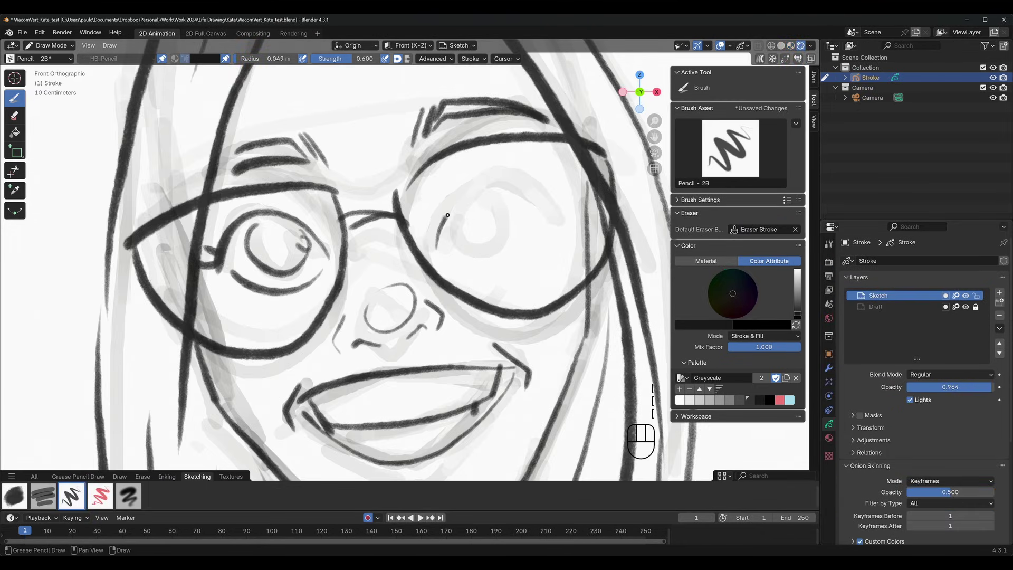
{"action": "mouse_move", "coordinate": [447, 215]}
{"action": "left_mouse_down"}
{"action": "mouse_move", "coordinate": [480, 190]}
{"action": "mouse_move", "coordinate": [535, 203]}
{"action": "mouse_move", "coordinate": [512, 262]}
{"action": "mouse_move", "coordinate": [452, 228]}
{"action": "mouse_move", "coordinate": [490, 240]}
{"action": "mouse_move", "coordinate": [497, 199]}
{"action": "left_mouse_up"}
{"action": "key", "text": "ctrl+z"}
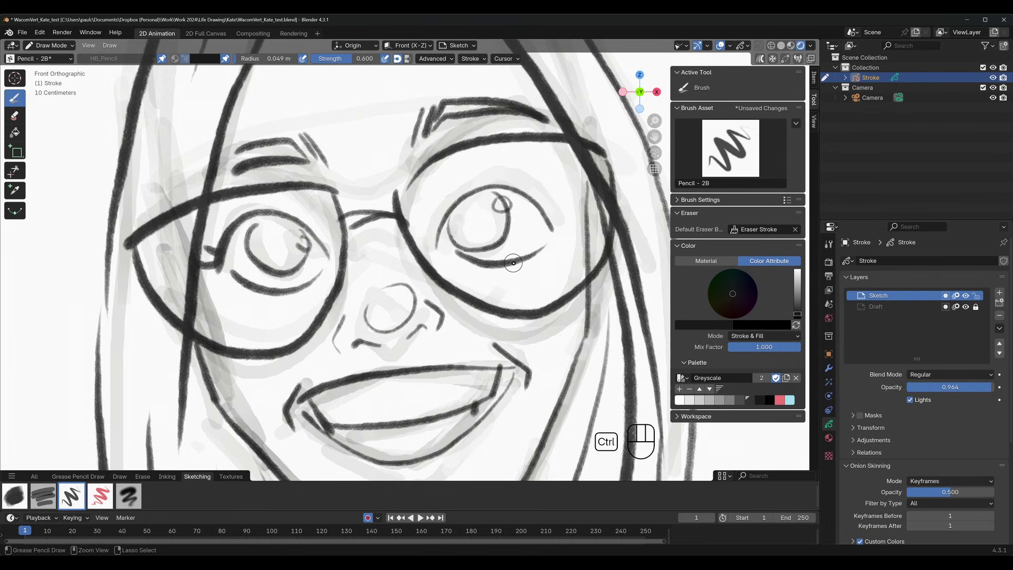
With the viewport maximized, undo the thick lower-eyelid stroke and draw a short lash at the same eye's outer corner.
{"action": "key", "text": "ctrl+space"}
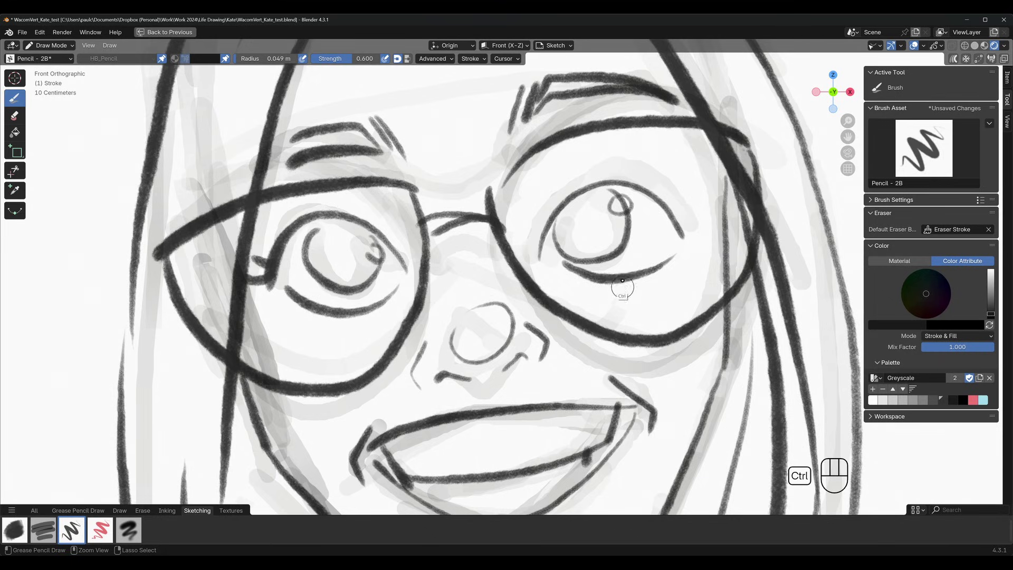
{"action": "key", "text": "ctrl+z"}
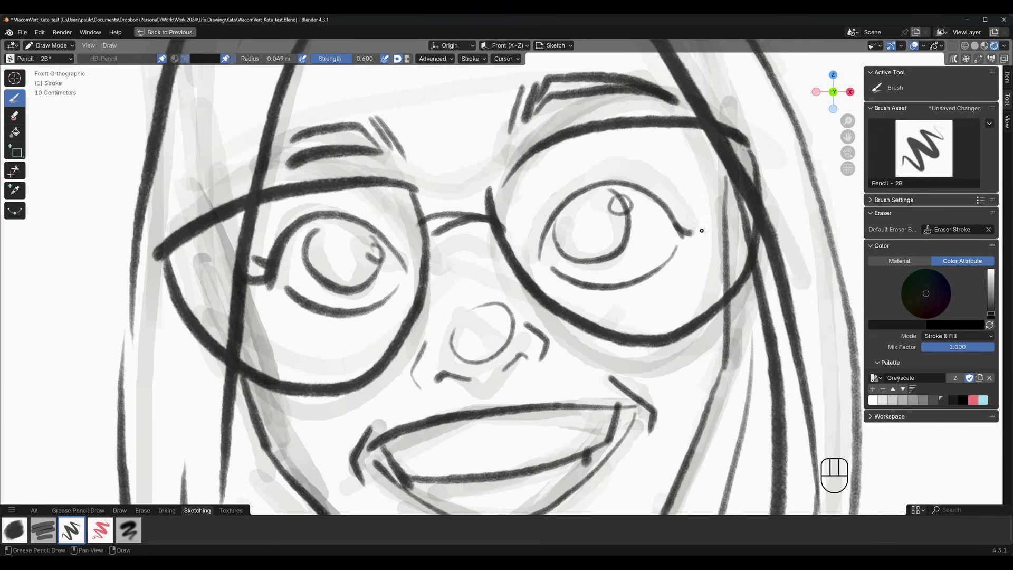
{"action": "mouse_move", "coordinate": [684, 233]}
{"action": "left_mouse_down"}
{"action": "mouse_move", "coordinate": [708, 225]}
{"action": "mouse_move", "coordinate": [678, 220]}
{"action": "left_mouse_up"}
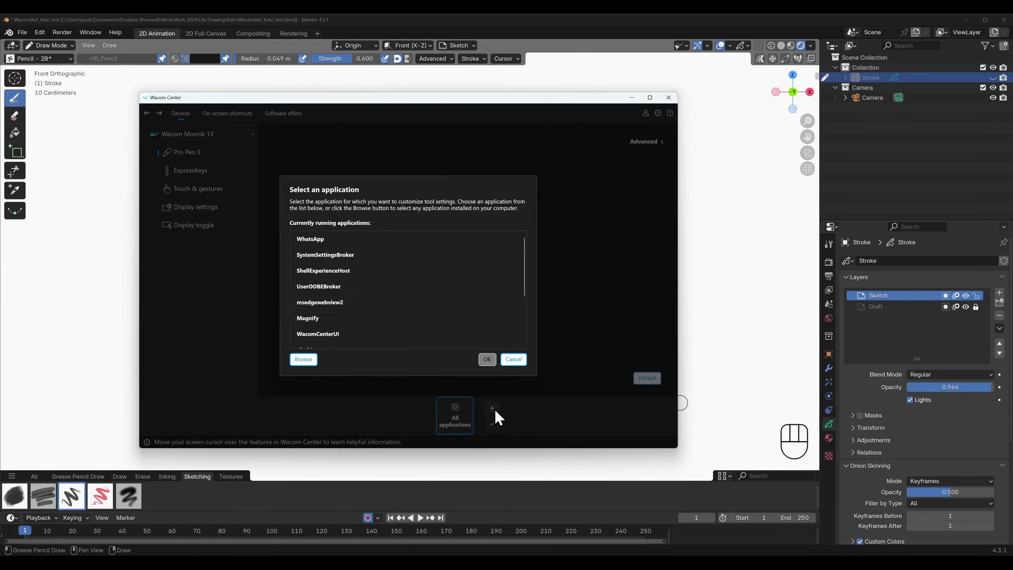
Add blender as a custom application profile for the Pro Pen 3 in Wacom Center.
{"action": "scroll", "coordinate": [393, 283], "scroll_direction": "down", "scroll_amount": 3}
{"action": "left_click", "coordinate": [341, 297]}
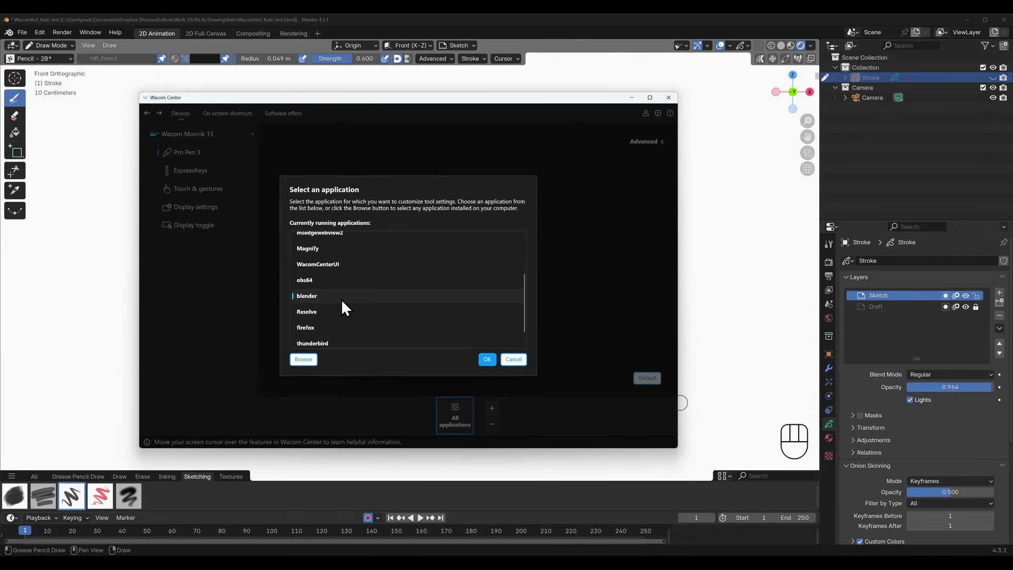
{"action": "left_click", "coordinate": [487, 358]}
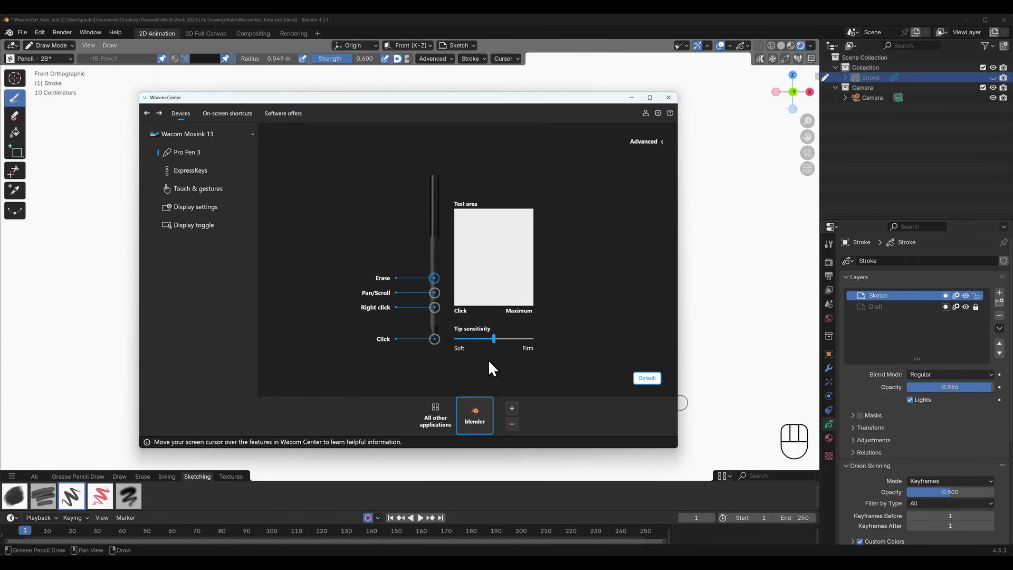
Assign the Ctrl+Tab keystroke, named "Ctrl Tab", to the pen's Erase button in the blender profile.
{"action": "left_click", "coordinate": [436, 279]}
{"action": "left_click", "coordinate": [316, 309]}
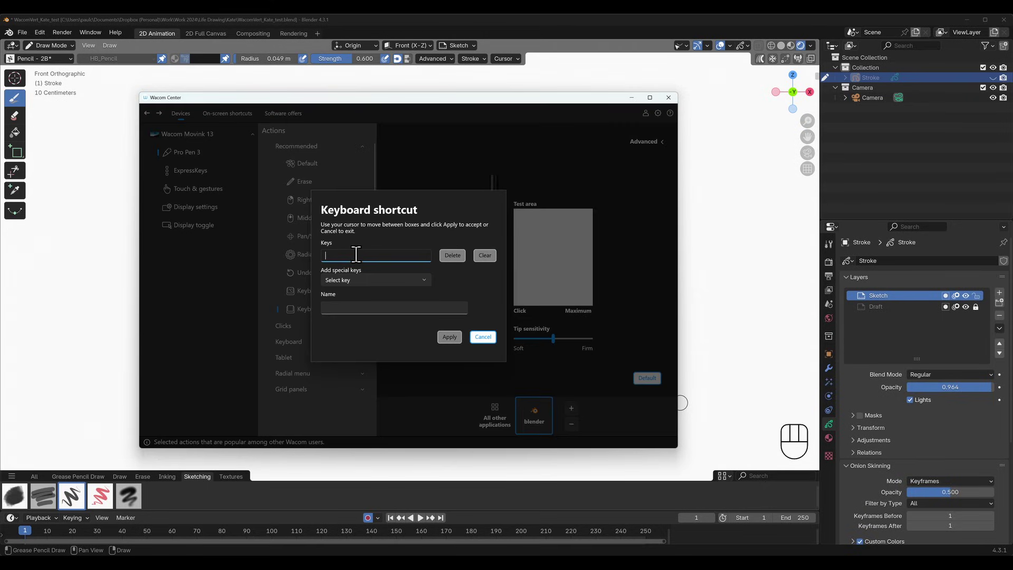
{"action": "key", "text": "ctrl+Tab"}
{"action": "left_click", "coordinate": [357, 308]}
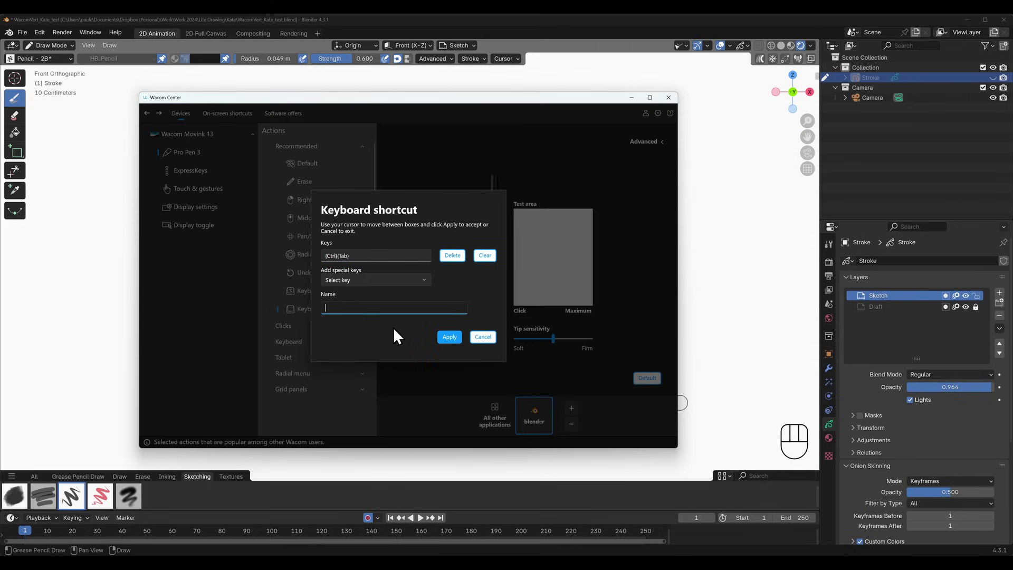
{"action": "type", "text": "Ctrl Tab"}
{"action": "left_click", "coordinate": [448, 337]}
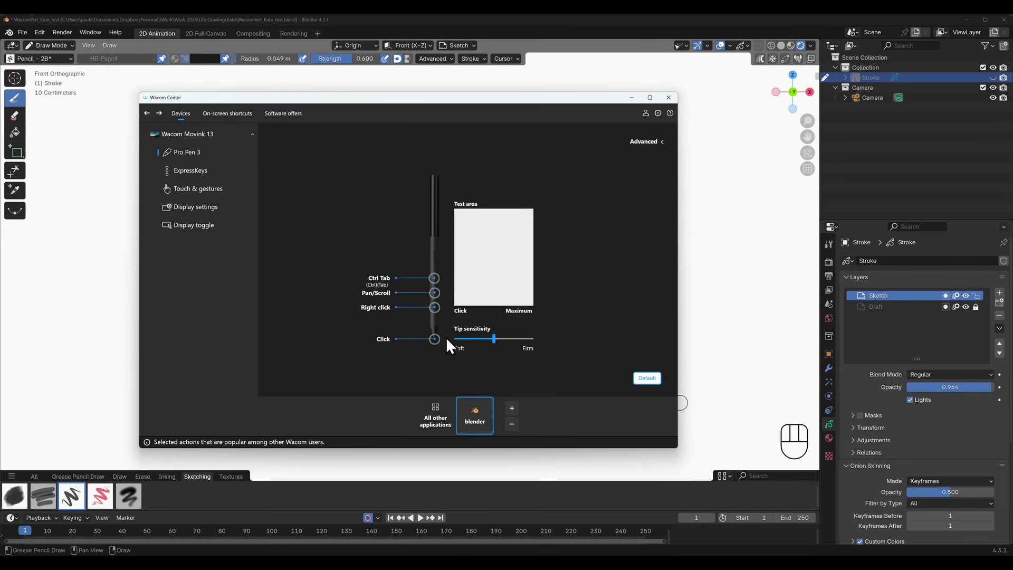
Assign Middle click to the pen's Pan/Scroll button in the blender profile and try it by panning the face drawing in Blender.
{"action": "left_click", "coordinate": [434, 293]}
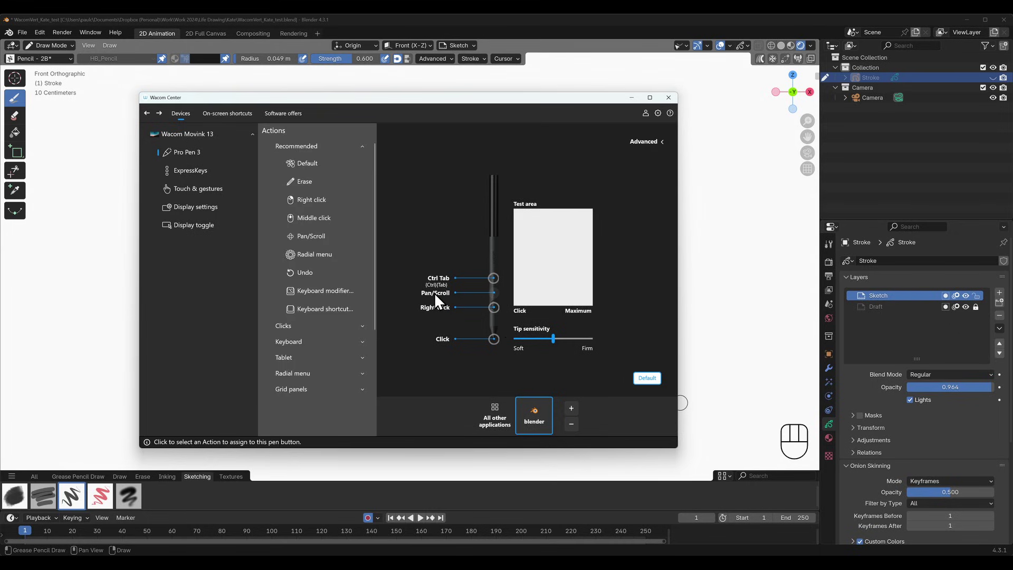
{"action": "left_click", "coordinate": [321, 219]}
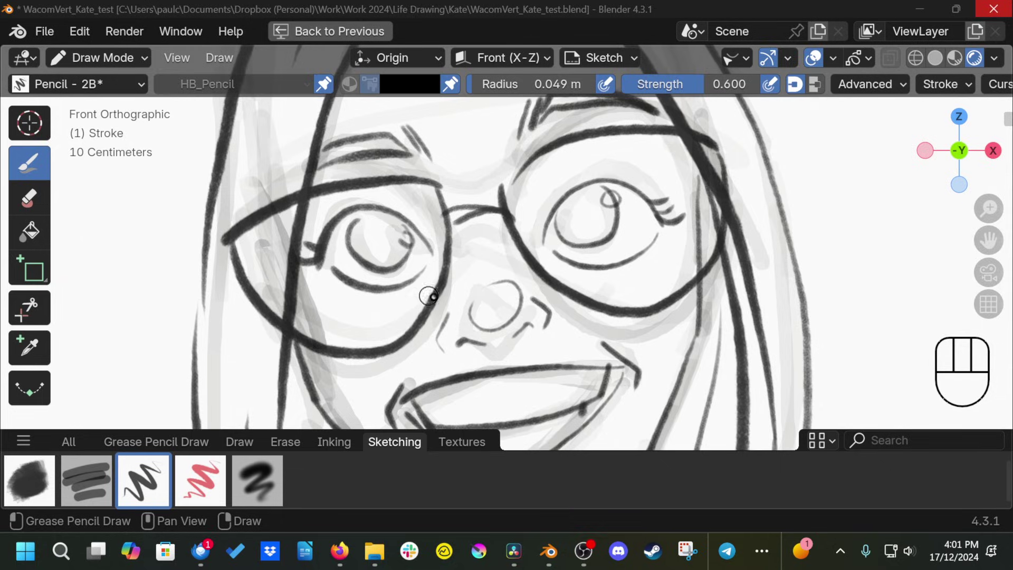
{"action": "mouse_move", "coordinate": [475, 280]}
{"action": "middle_mouse_down"}
{"action": "mouse_move", "coordinate": [452, 265]}
{"action": "mouse_move", "coordinate": [445, 301]}
{"action": "mouse_move", "coordinate": [468, 285]}
{"action": "mouse_move", "coordinate": [430, 281]}
{"action": "middle_mouse_up"}
Switch the Stroke object from Draw Mode to Edit Mode and open the context menu over the face drawing.
{"action": "key", "text": "ctrl+Tab"}
{"action": "left_click", "coordinate": [557, 266]}
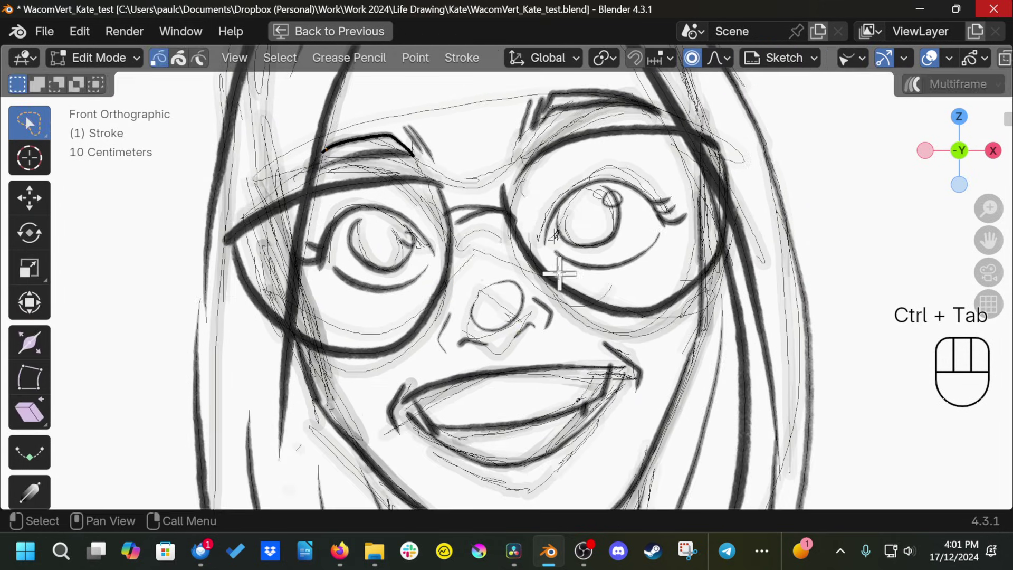
{"action": "right_click", "coordinate": [282, 207]}
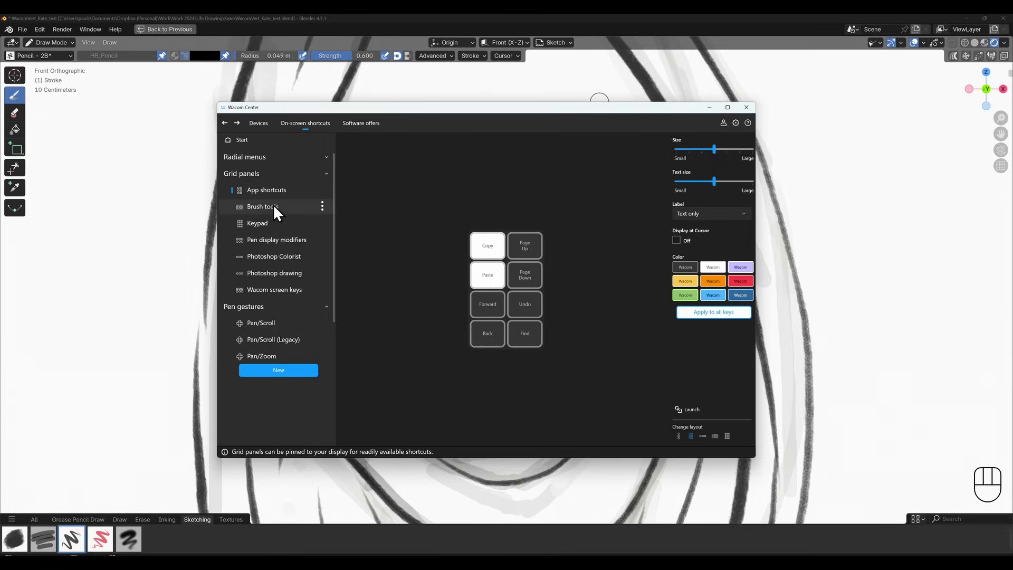
In Wacom Center, look through the Brush tools, Keypad, Pen display modifiers and Wacom screen keys grid panels.
{"action": "left_click", "coordinate": [274, 205]}
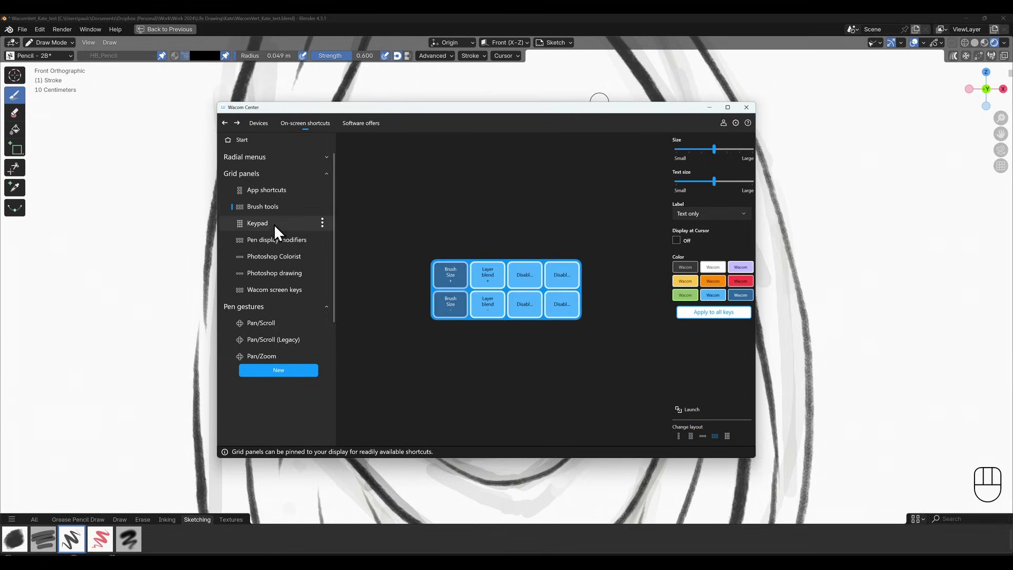
{"action": "left_click", "coordinate": [274, 224]}
{"action": "left_click", "coordinate": [283, 238]}
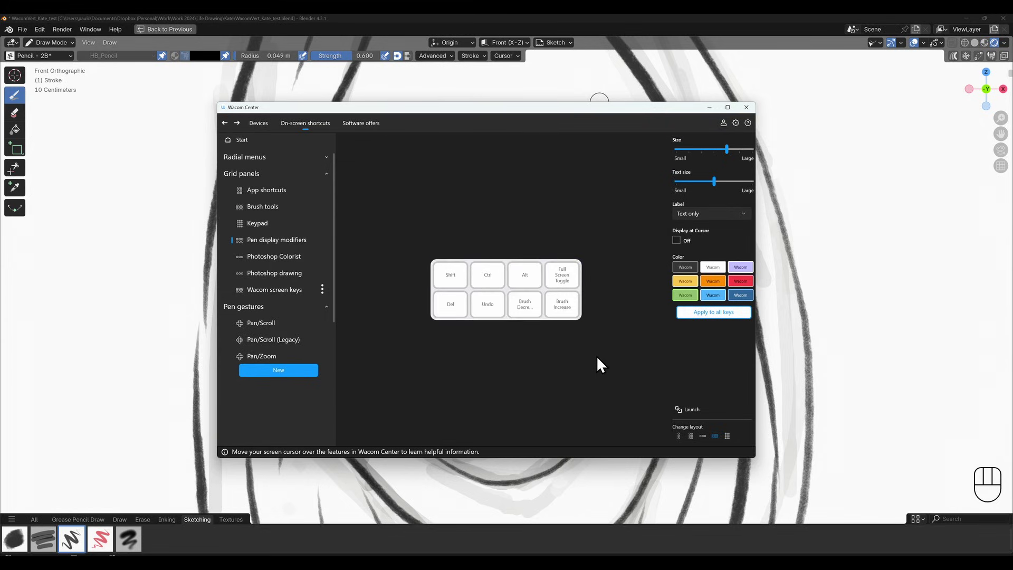
{"action": "left_click", "coordinate": [270, 295]}
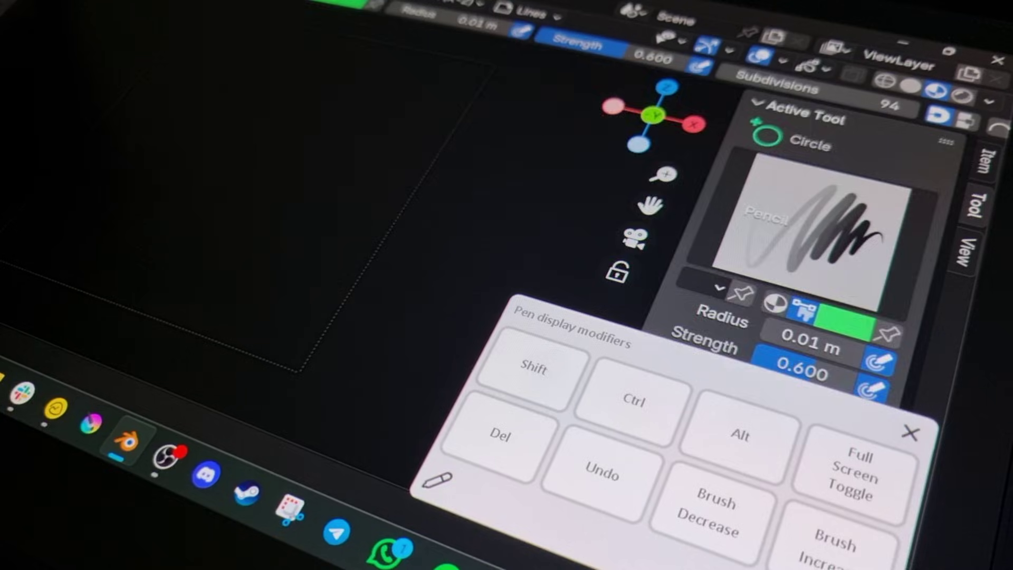
In Blender, choose the Ink Pen brush for the Circle tool and draw a perfect circle with the Shift constraint.
{"action": "left_click", "coordinate": [814, 214]}
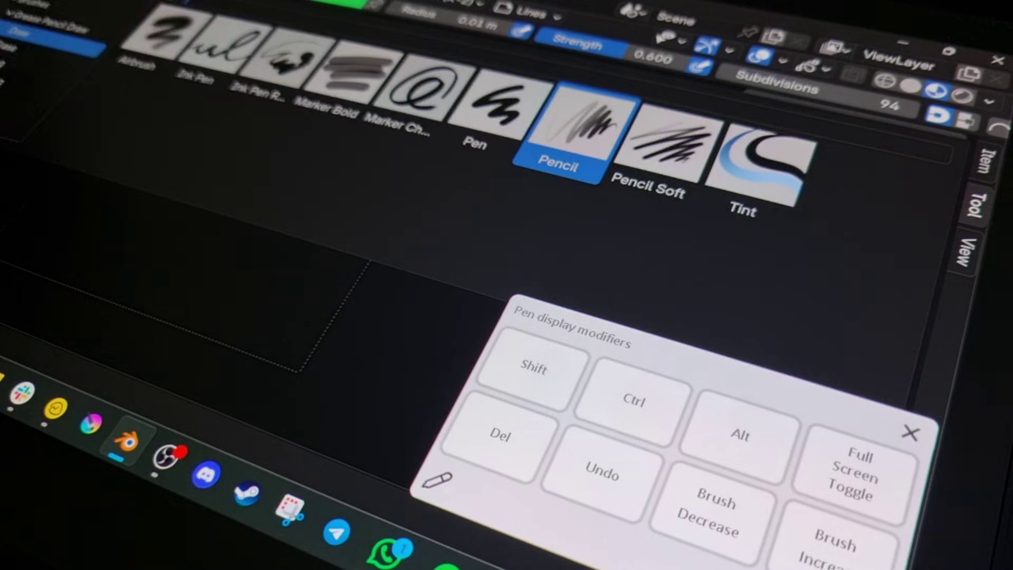
{"action": "left_click", "coordinate": [203, 43]}
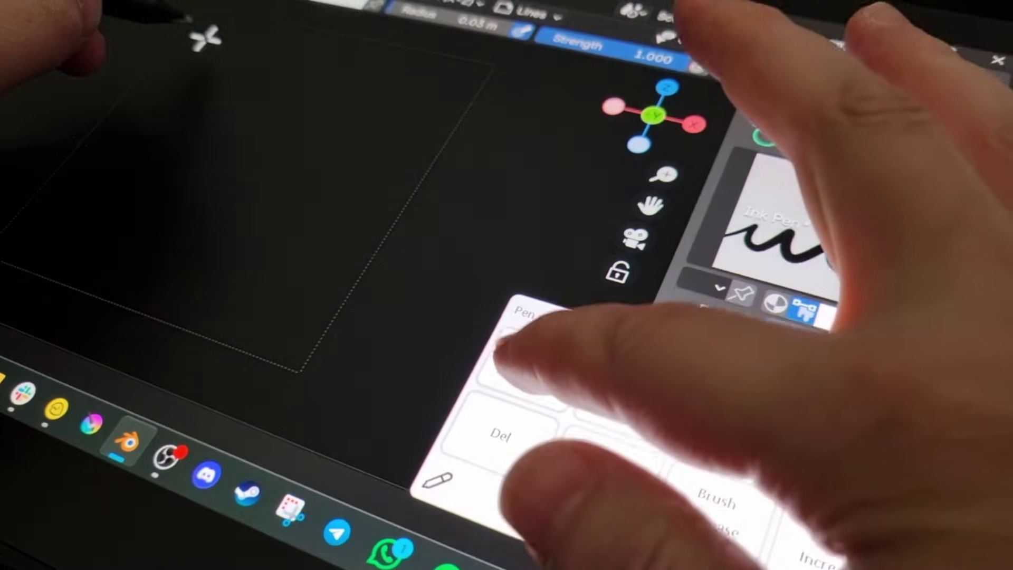
{"action": "mouse_move", "coordinate": [205, 39]}
{"action": "left_mouse_down", "text": "shift"}
{"action": "mouse_move", "coordinate": [232, 169]}
{"action": "mouse_move", "coordinate": [279, 303]}
{"action": "left_mouse_up", "text": "shift"}
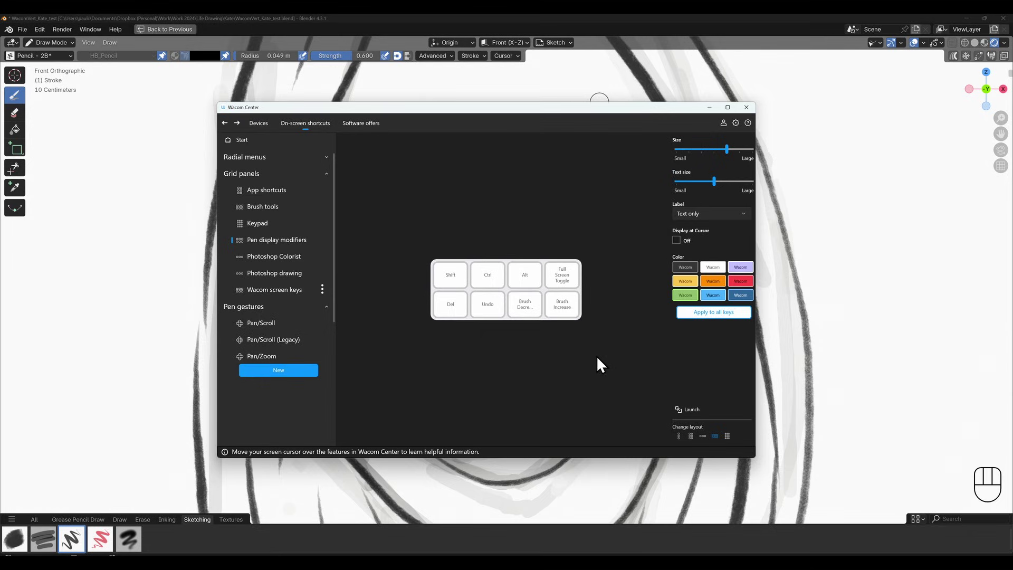
In Wacom Center, examine the Shift, Ctrl, Alt and Del keys of the Pen display modifiers grid panel.
{"action": "left_click", "coordinate": [450, 275]}
{"action": "left_click", "coordinate": [483, 281]}
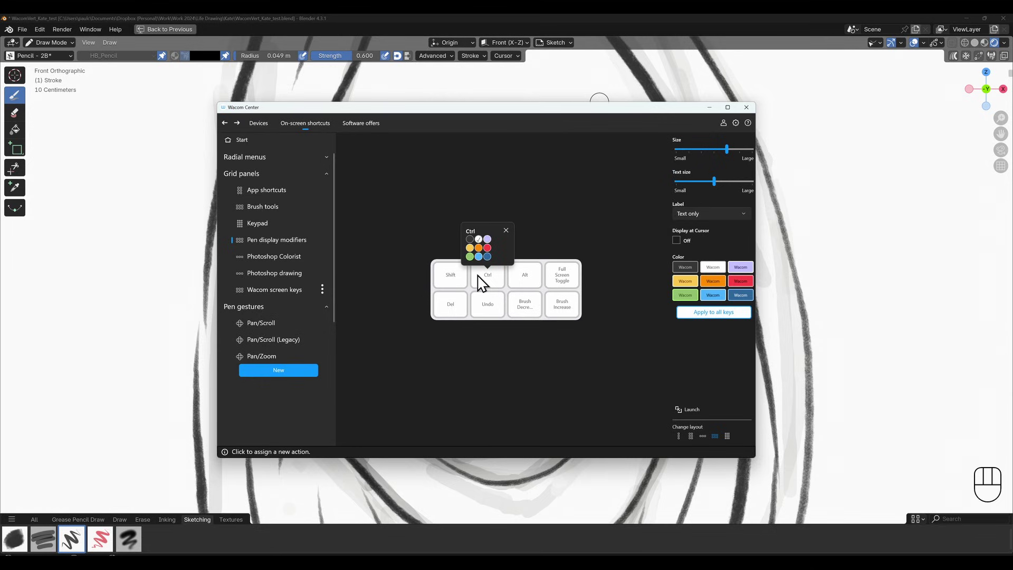
{"action": "left_click", "coordinate": [522, 283]}
{"action": "left_click", "coordinate": [452, 302]}
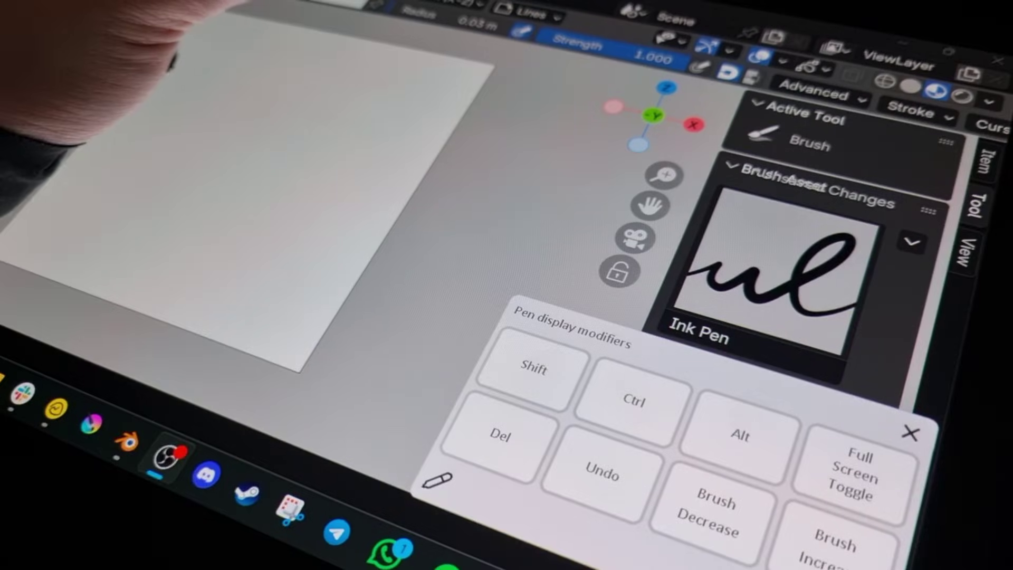
In Blender, toggle the full-screen area view using the Full Screen Toggle shortcut of the Pen display modifiers panel.
{"action": "left_click", "coordinate": [855, 472]}
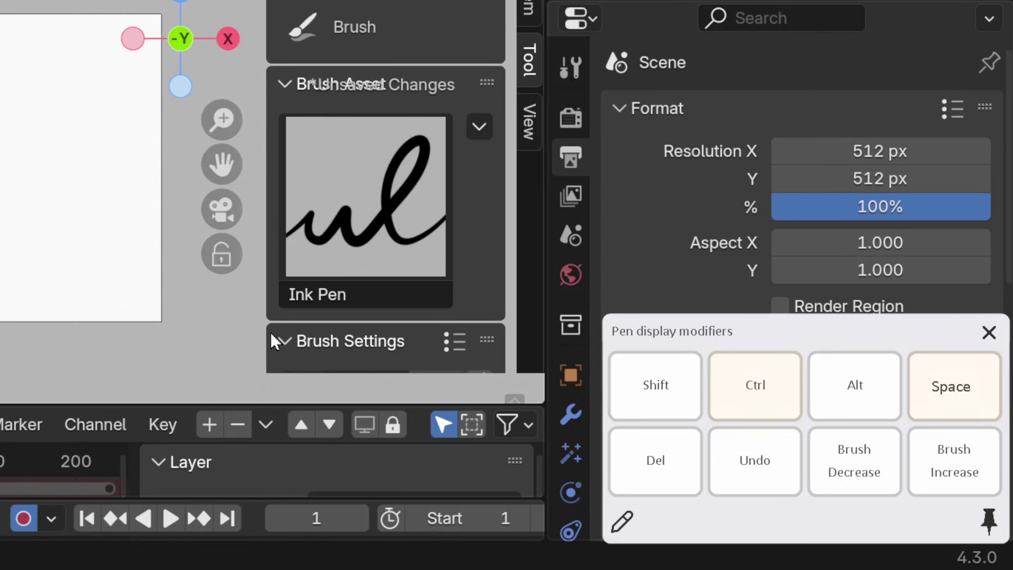
{"action": "key", "text": "ctrl+space"}
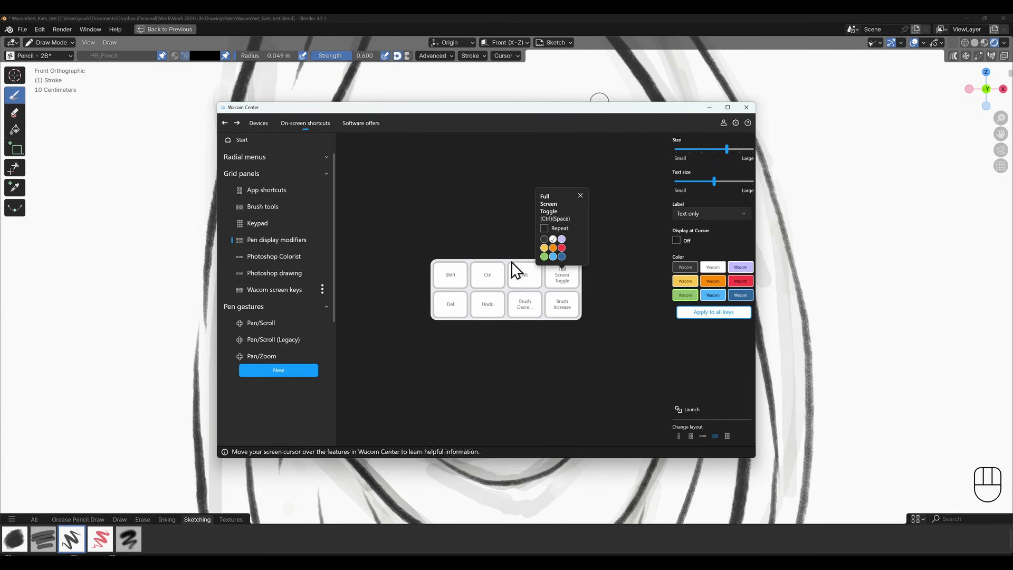
In Wacom Center, check the assignments of the Undo and Brush Decrease keys and of Move, Scale and Rotate in Wacom screen keys.
{"action": "mouse_move", "coordinate": [485, 308]}
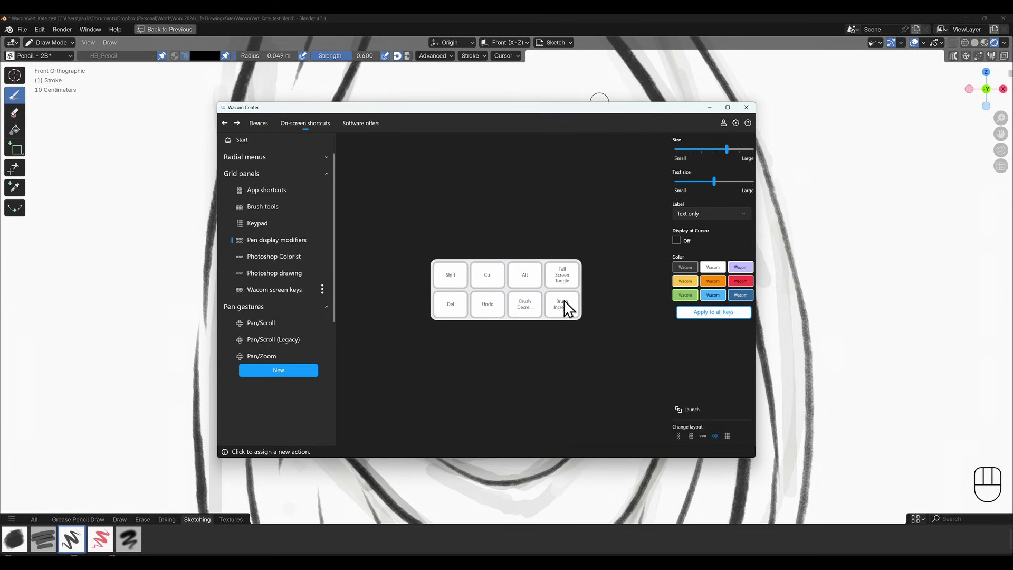
{"action": "mouse_move", "coordinate": [521, 307]}
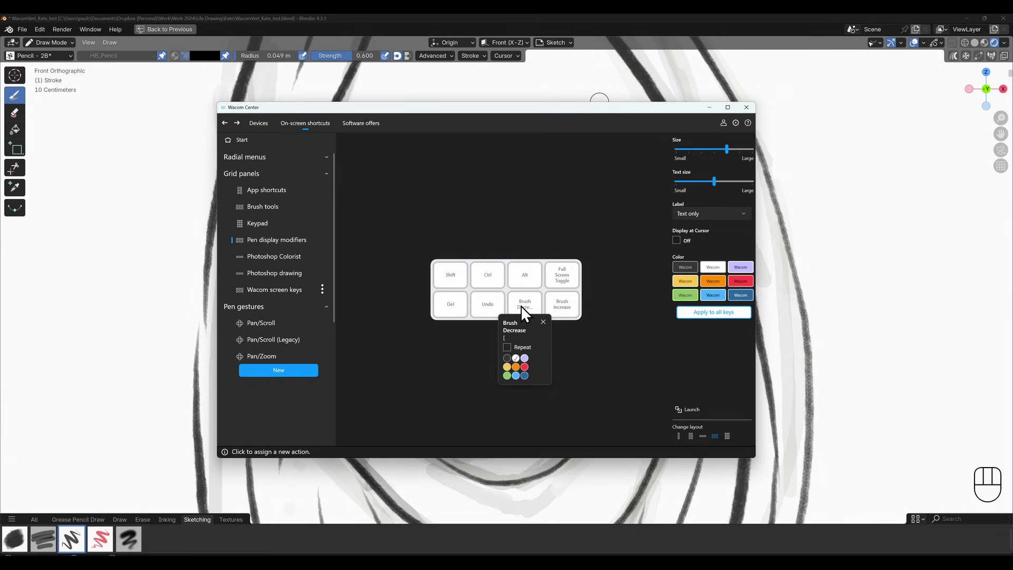
{"action": "mouse_move", "coordinate": [455, 285]}
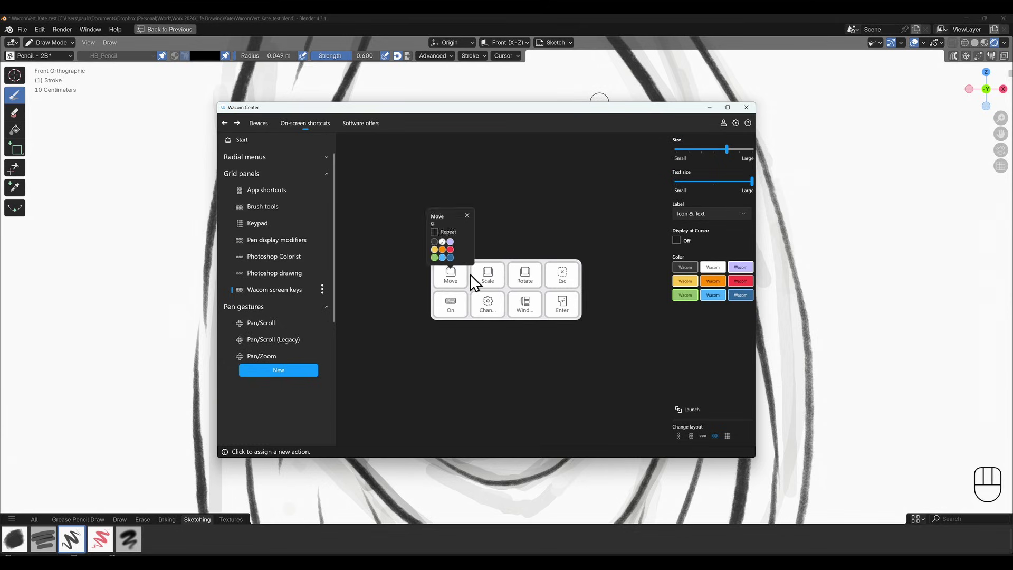
{"action": "mouse_move", "coordinate": [490, 286]}
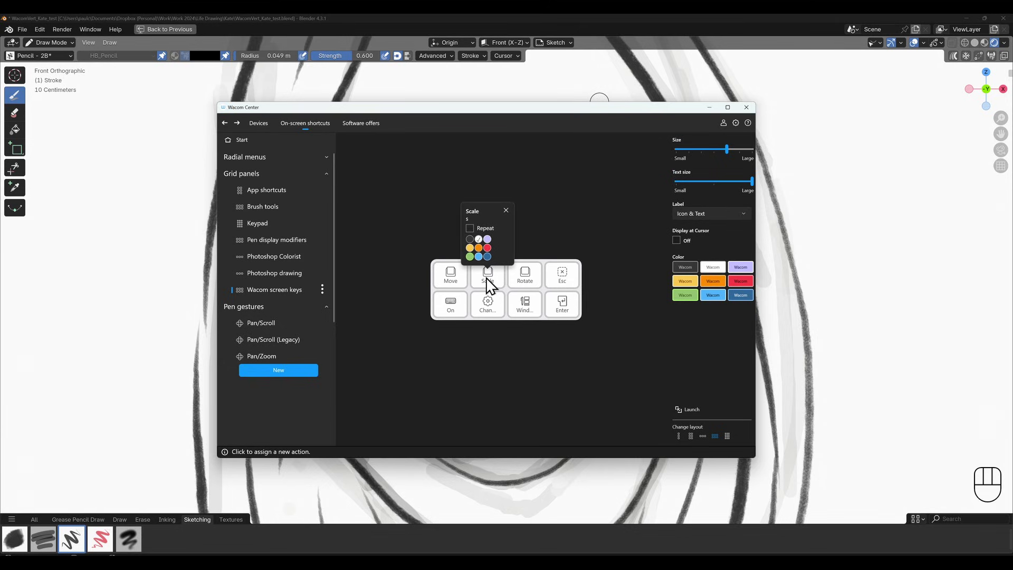
{"action": "mouse_move", "coordinate": [526, 286]}
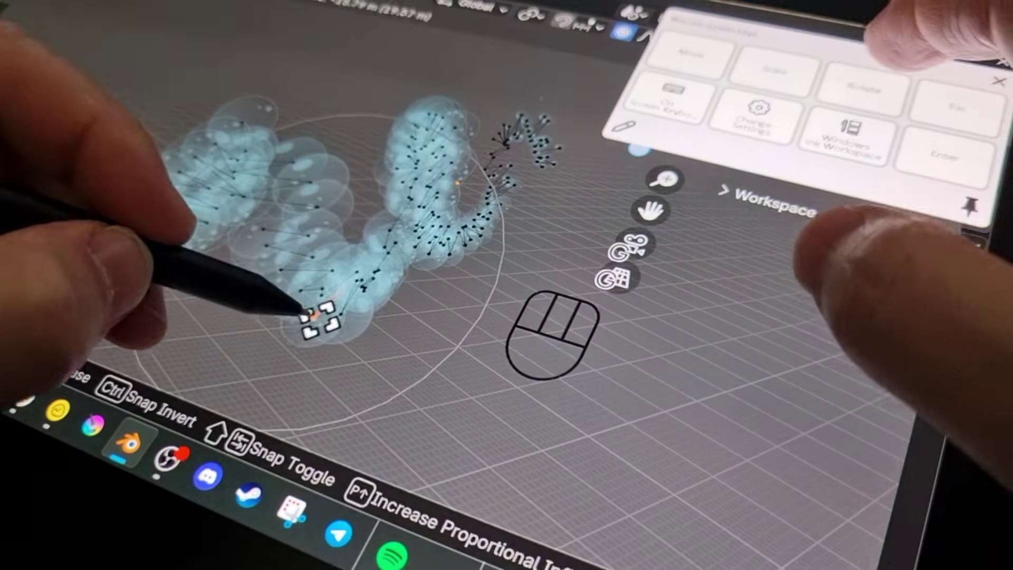
In Blender's Edit Mode, move the Grease Pencil stroke points around with proportional editing.
{"action": "left_click", "coordinate": [316, 311]}
{"action": "key", "text": "g"}
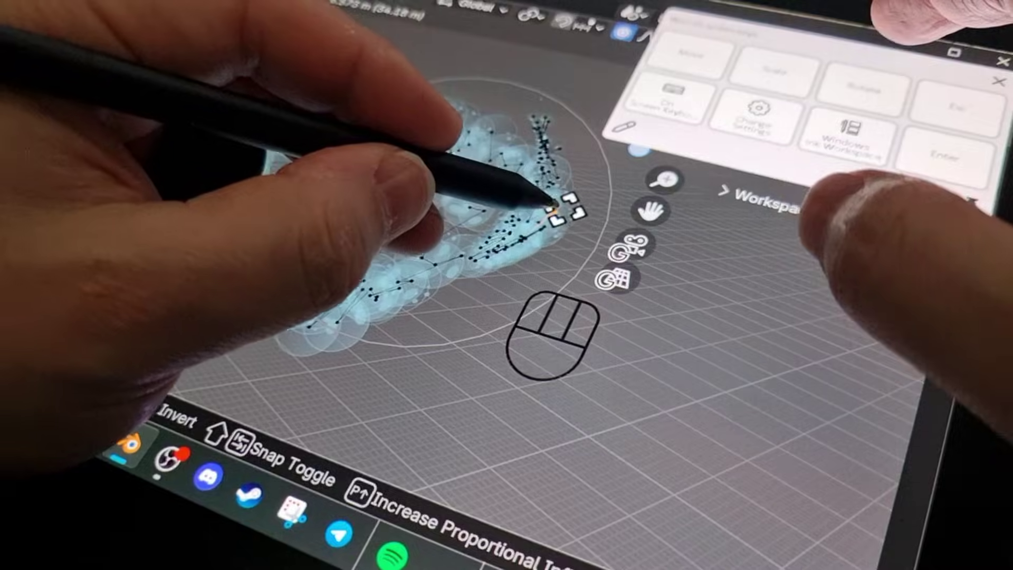
{"action": "left_click", "coordinate": [554, 214]}
{"action": "key", "text": "g"}
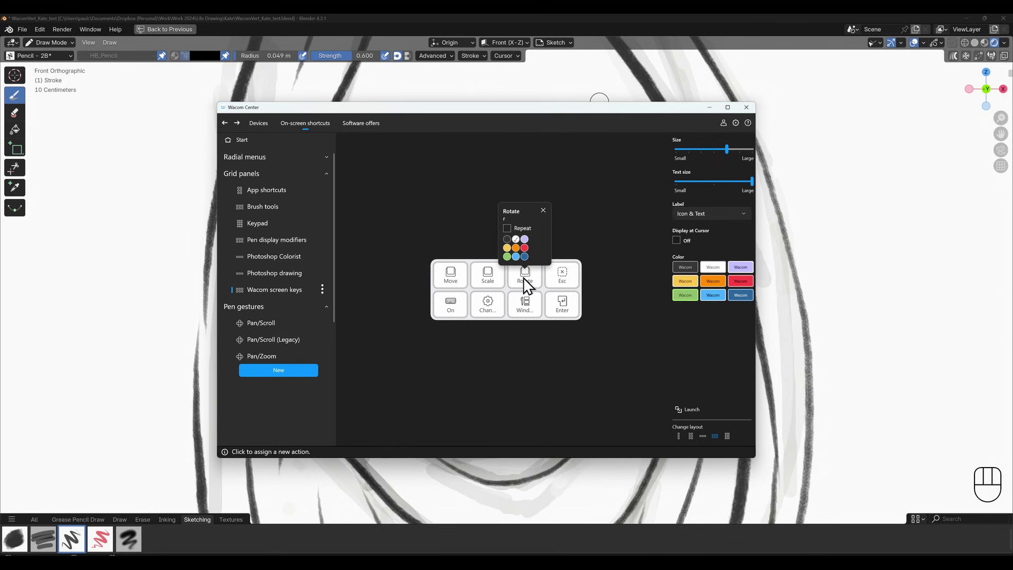
In Wacom Center, check the assignments of the Esc and Enter keys in the Wacom screen keys panel.
{"action": "left_click", "coordinate": [563, 276]}
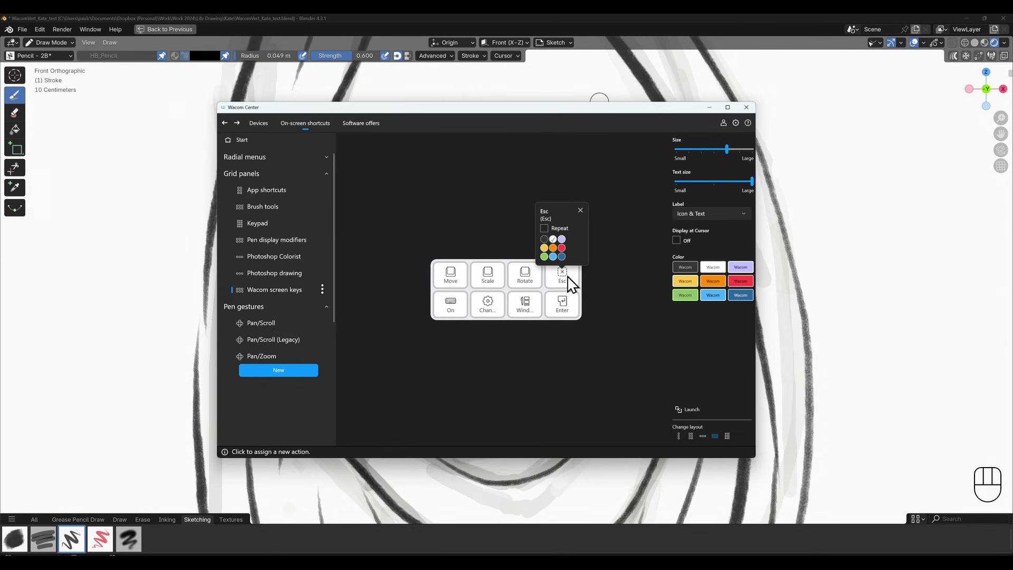
{"action": "left_click", "coordinate": [570, 302]}
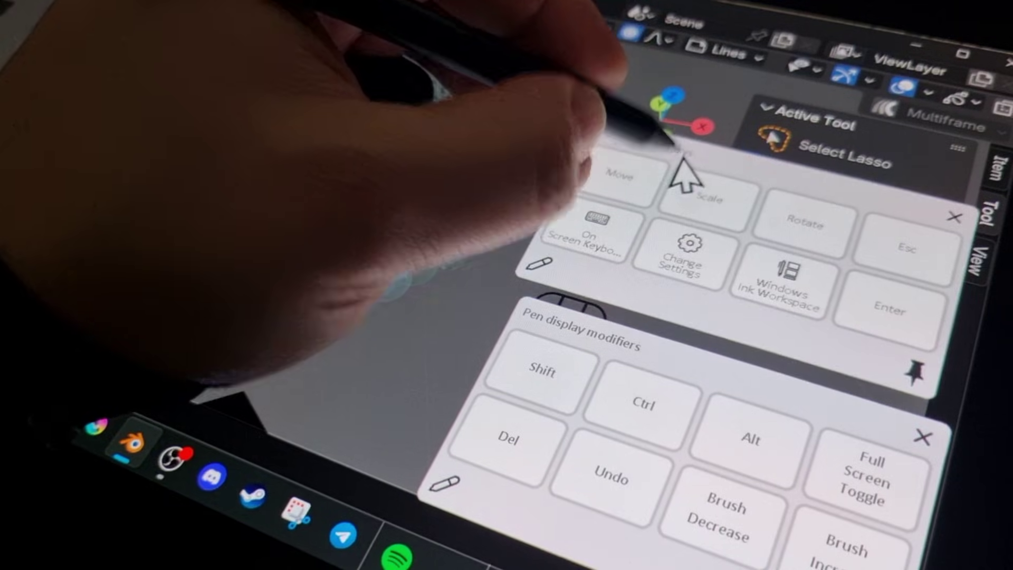
In Blender, set the proportional editing falloff to Random and move the Grease Pencil stroke points with it.
{"action": "left_click", "coordinate": [658, 38]}
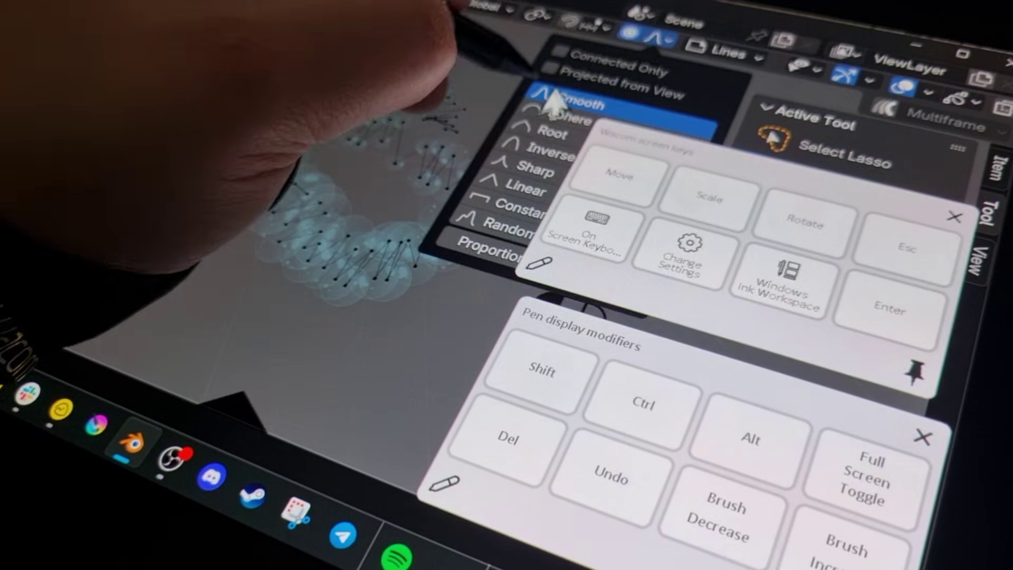
{"action": "left_click", "coordinate": [469, 224]}
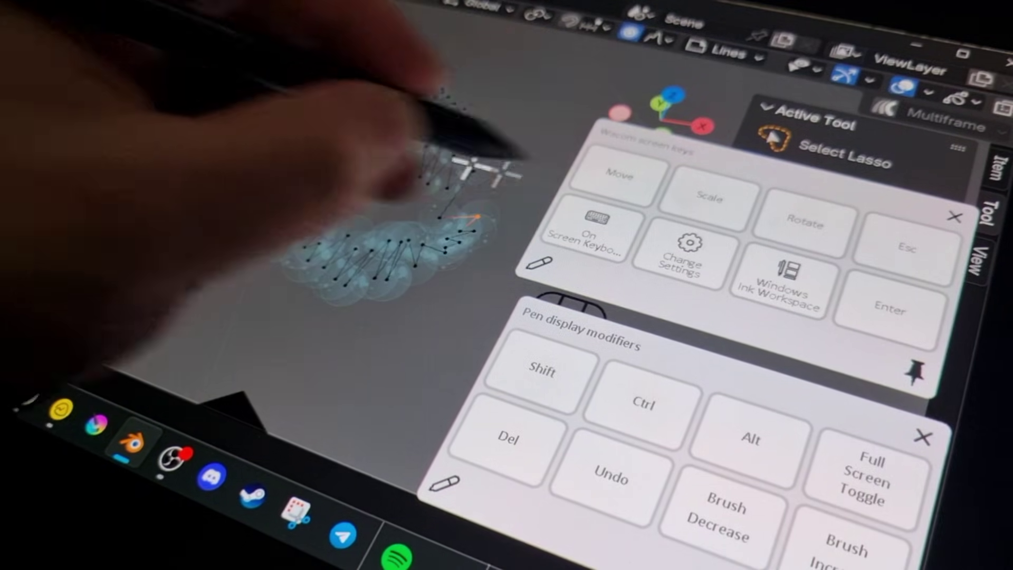
{"action": "key", "text": "g"}
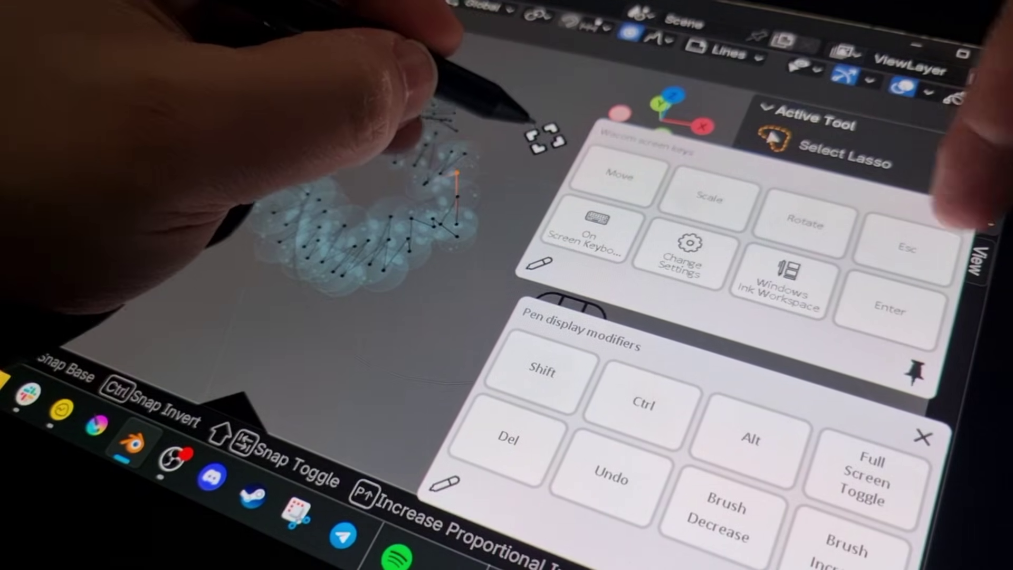
{"action": "left_click", "coordinate": [111, 145]}
{"action": "left_click_drag", "start_coordinate": [109, 151], "coordinate": [68, 153]}
{"action": "key", "text": "g"}
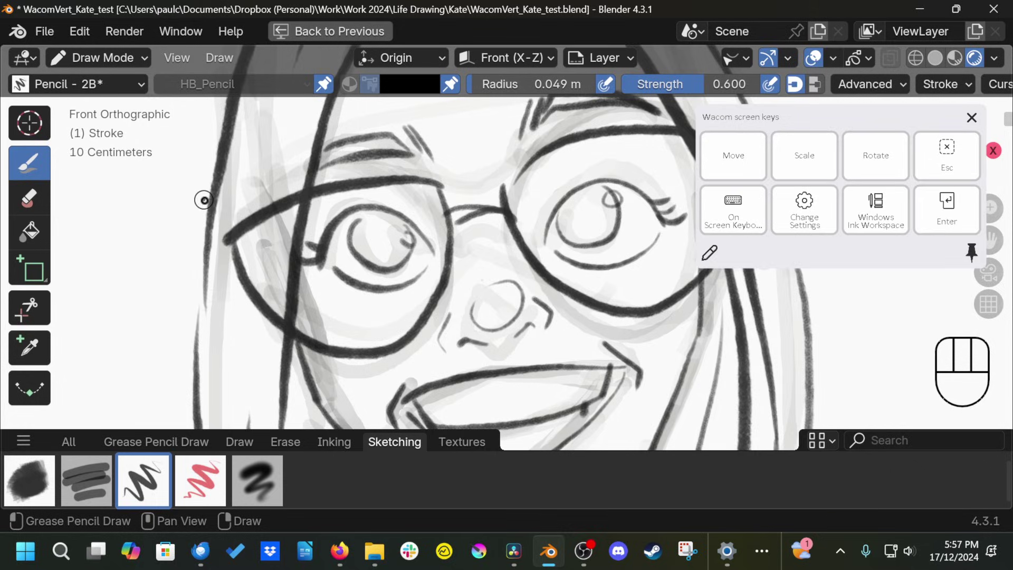
Rename the active Grease Pencil layer to Sketch using the on-screen keyboard, and close the keyboard.
{"action": "right_click", "coordinate": [204, 200]}
{"action": "left_click", "coordinate": [124, 421]}
{"action": "left_click", "coordinate": [733, 208]}
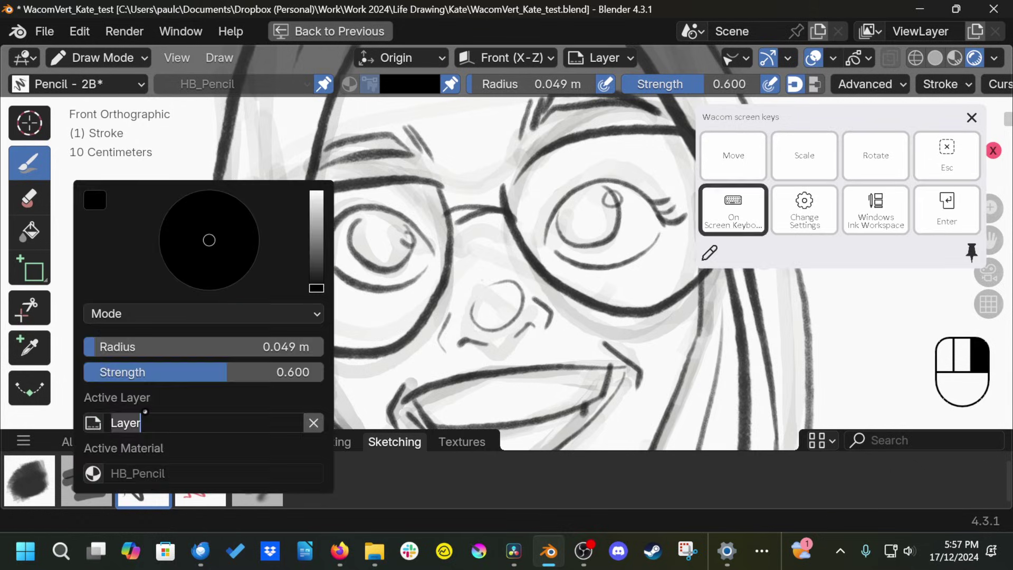
{"action": "left_click", "coordinate": [161, 481]}
{"action": "left_click", "coordinate": [290, 428]}
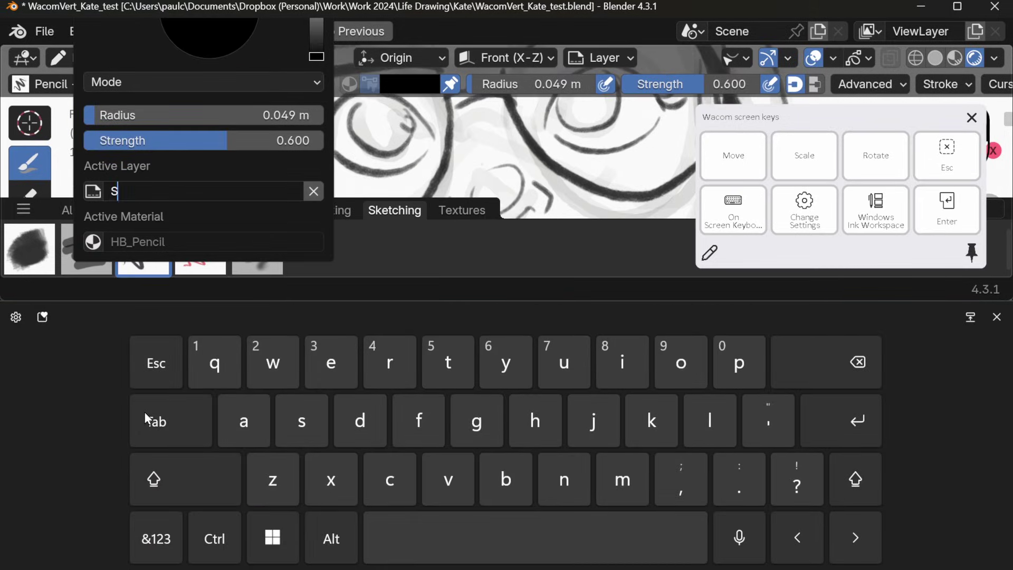
{"action": "type", "text": "ketch"}
{"action": "left_click", "coordinate": [832, 429]}
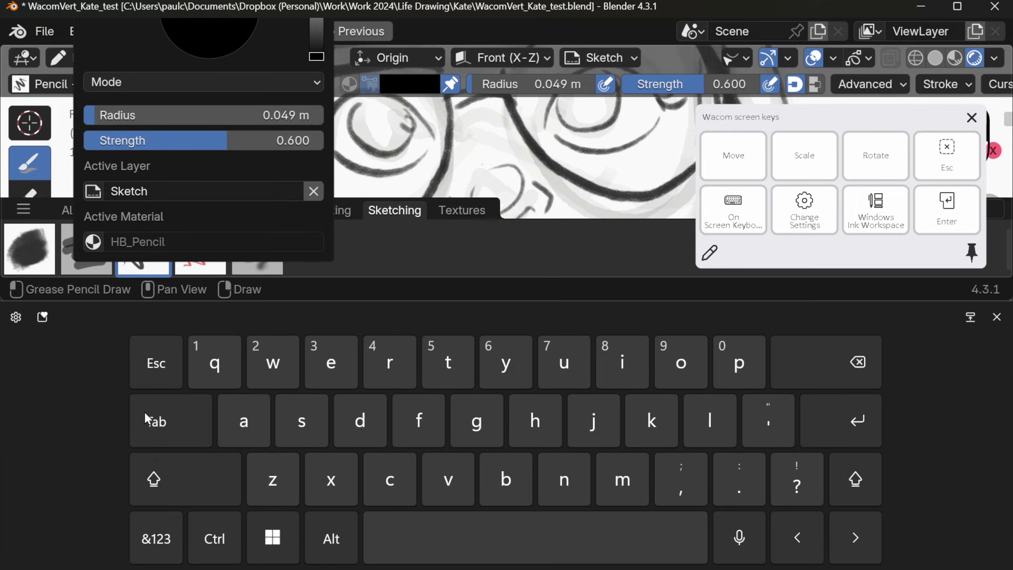
{"action": "left_click", "coordinate": [733, 208]}
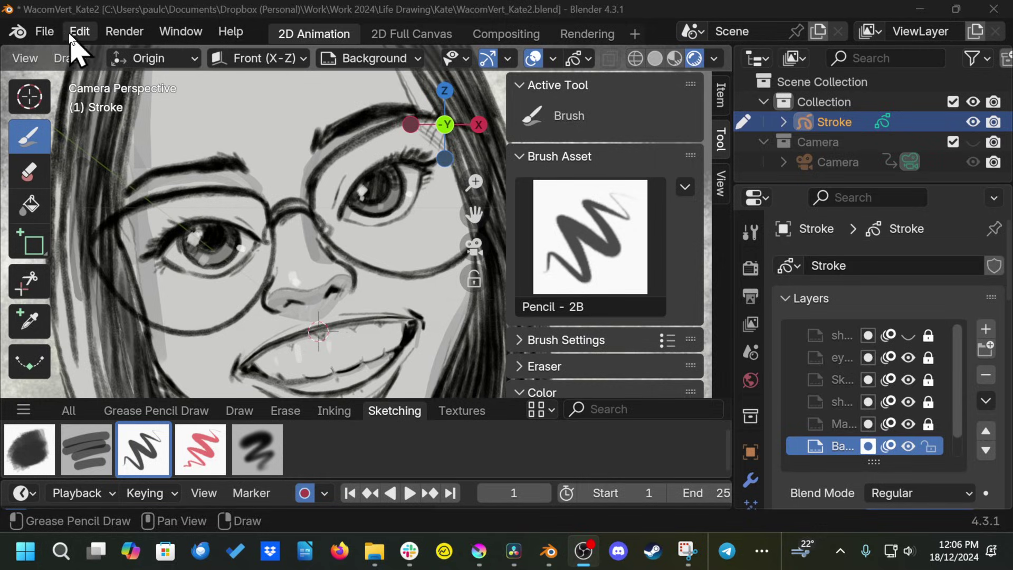
Set the interface Resolution Scale to 1 in Blender's Preferences and close the Preferences window.
{"action": "left_click", "coordinate": [79, 32]}
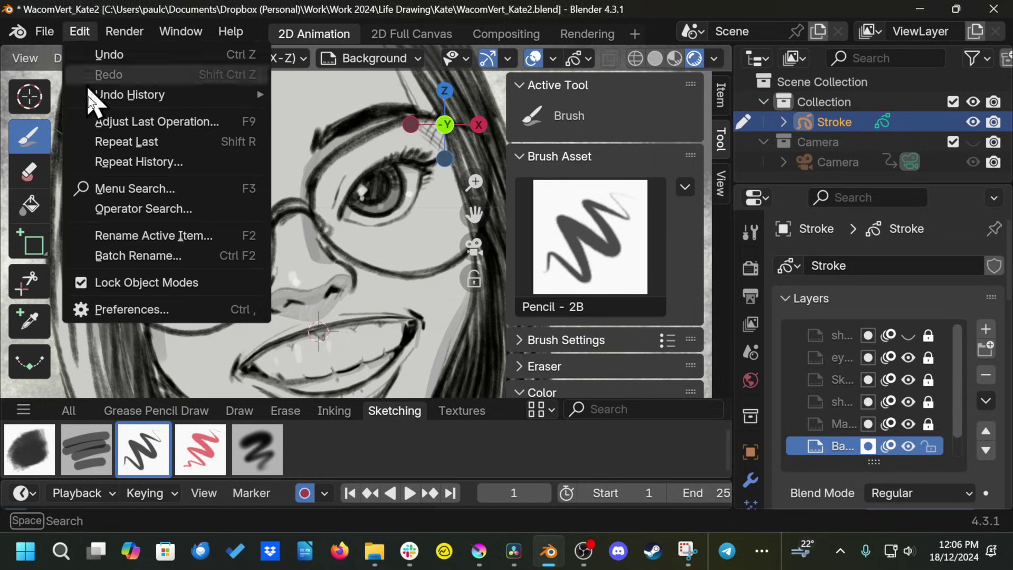
{"action": "left_click", "coordinate": [123, 311]}
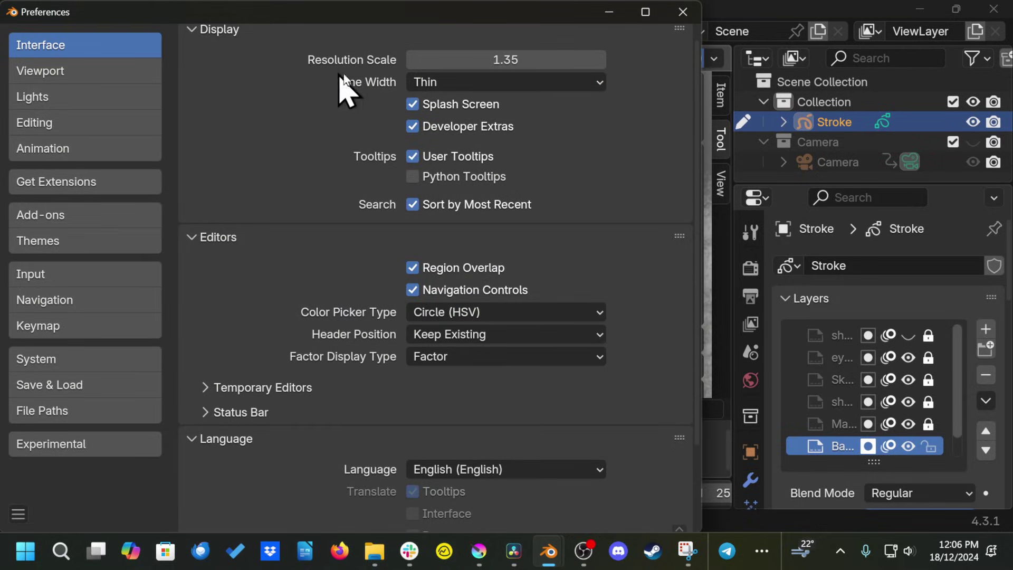
{"action": "left_click", "coordinate": [476, 60]}
{"action": "type", "text": "1"}
{"action": "key", "text": "Return"}
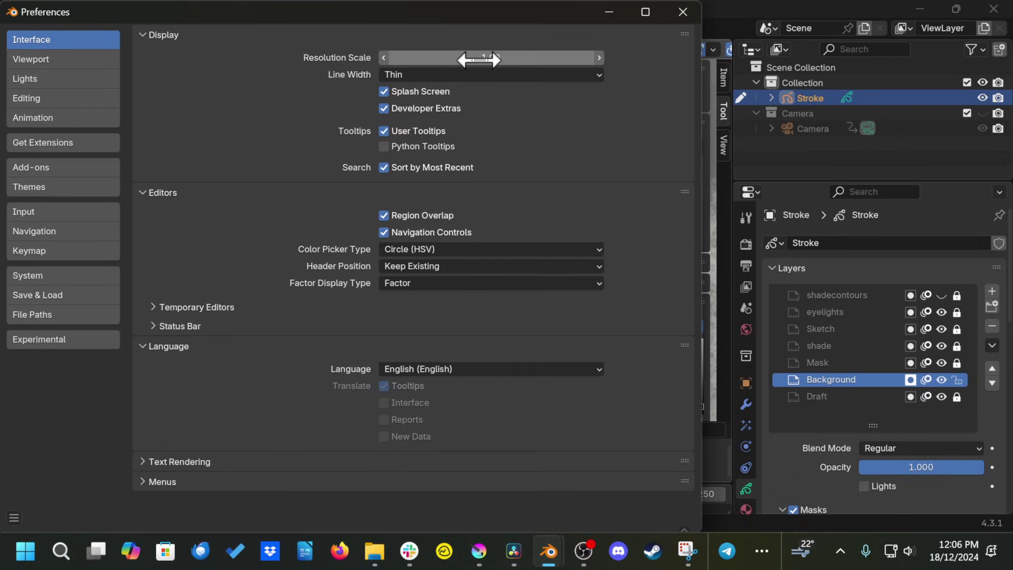
{"action": "left_click", "coordinate": [682, 12]}
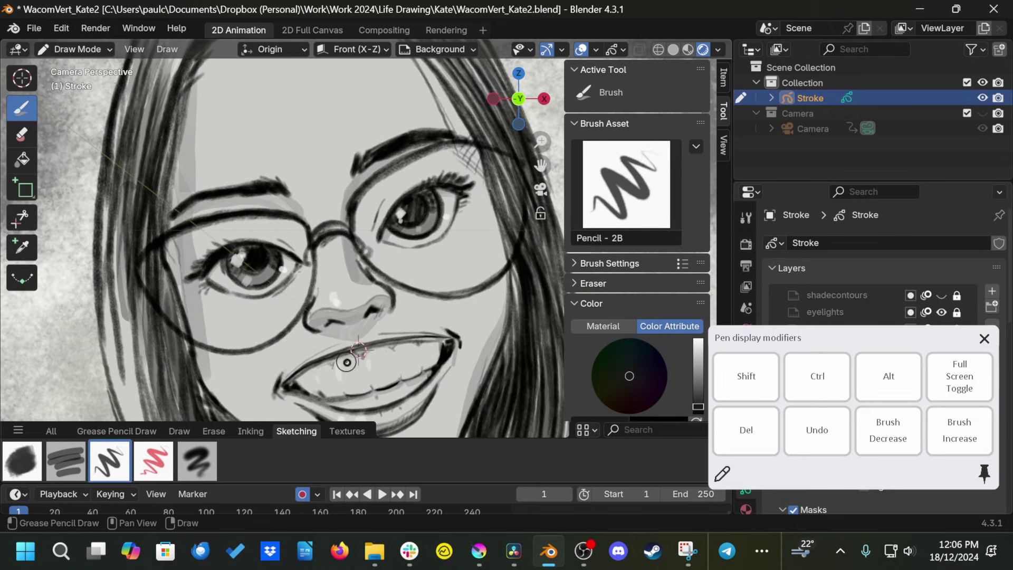
Maximize the 3D viewport and show its Tool Settings bar.
{"action": "key", "text": "ctrl+space"}
{"action": "left_click", "coordinate": [134, 49]}
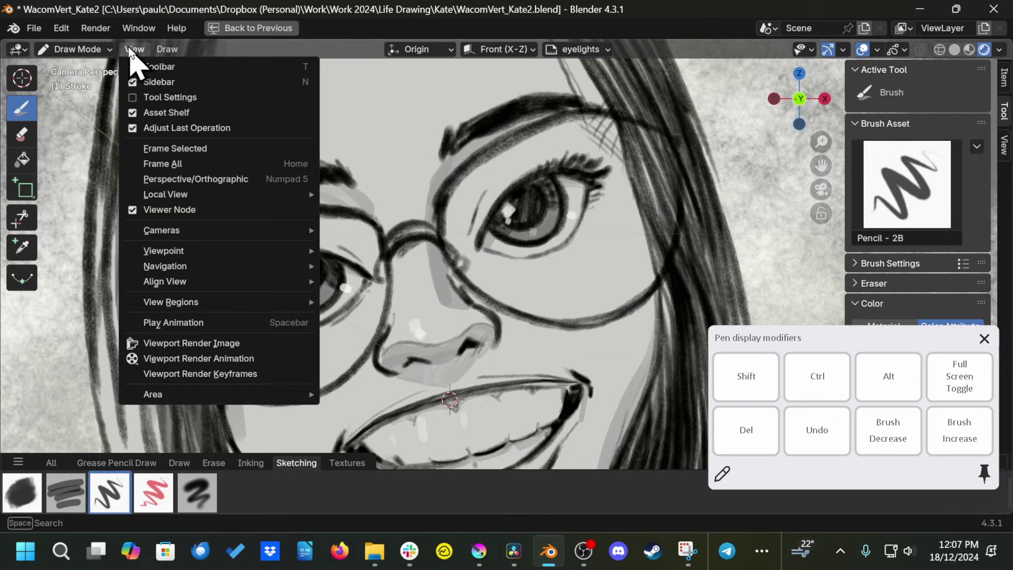
{"action": "left_click", "coordinate": [159, 97]}
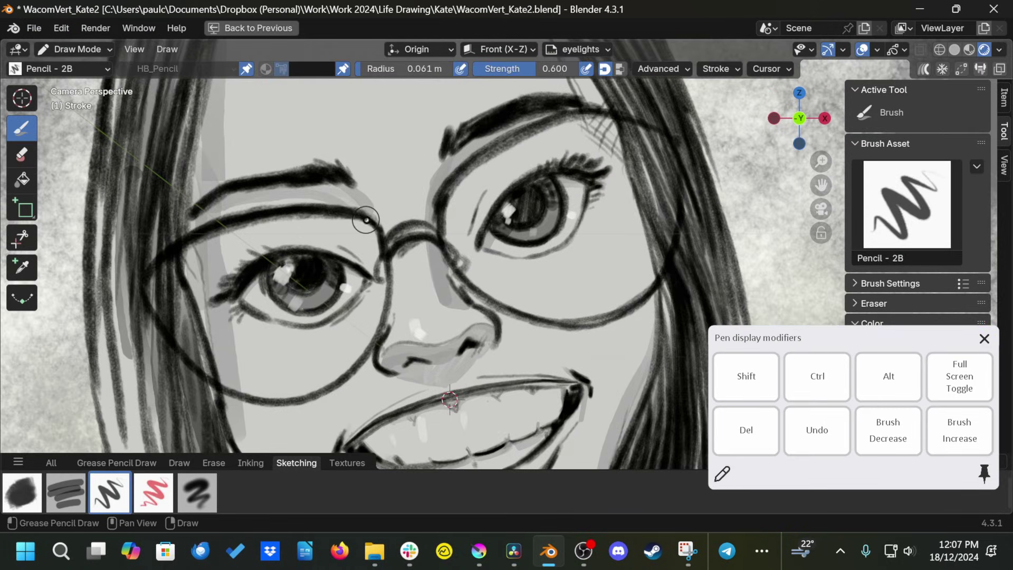
Set the Pencil - 2B brush color to white and make the shade layer active.
{"action": "left_click", "coordinate": [312, 69]}
{"action": "left_click", "coordinate": [245, 235]}
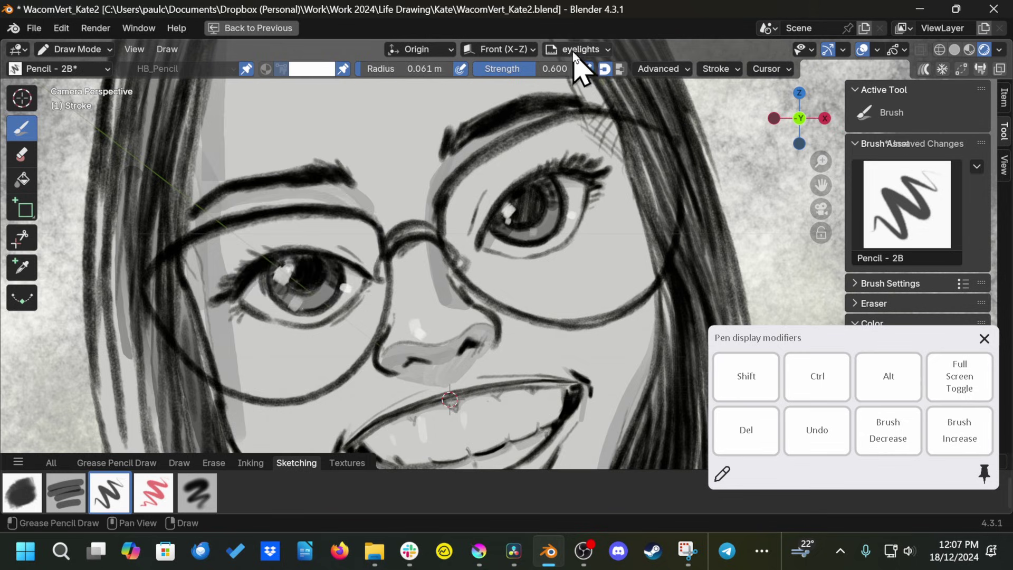
{"action": "left_click", "coordinate": [573, 50]}
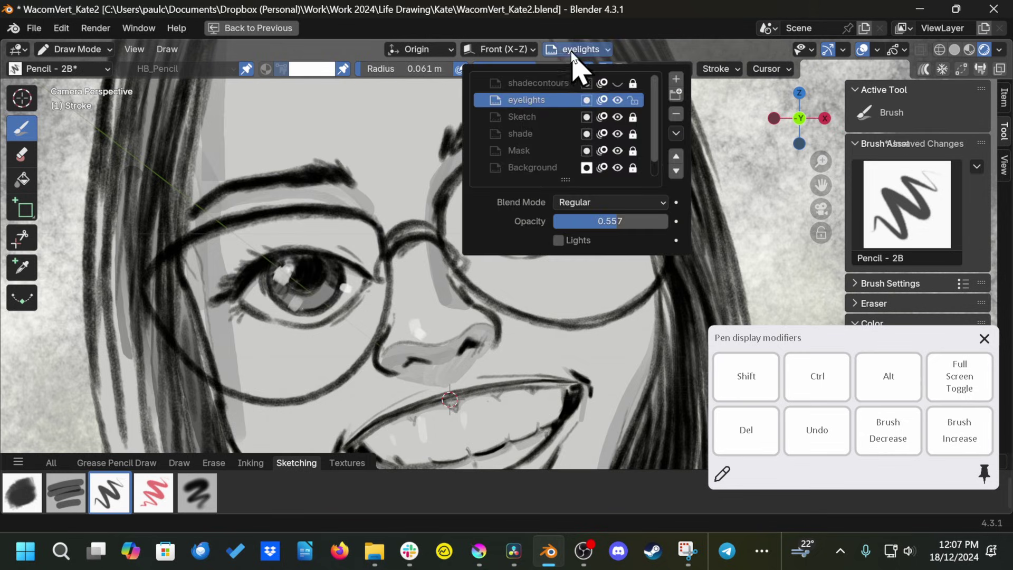
{"action": "left_click", "coordinate": [514, 136]}
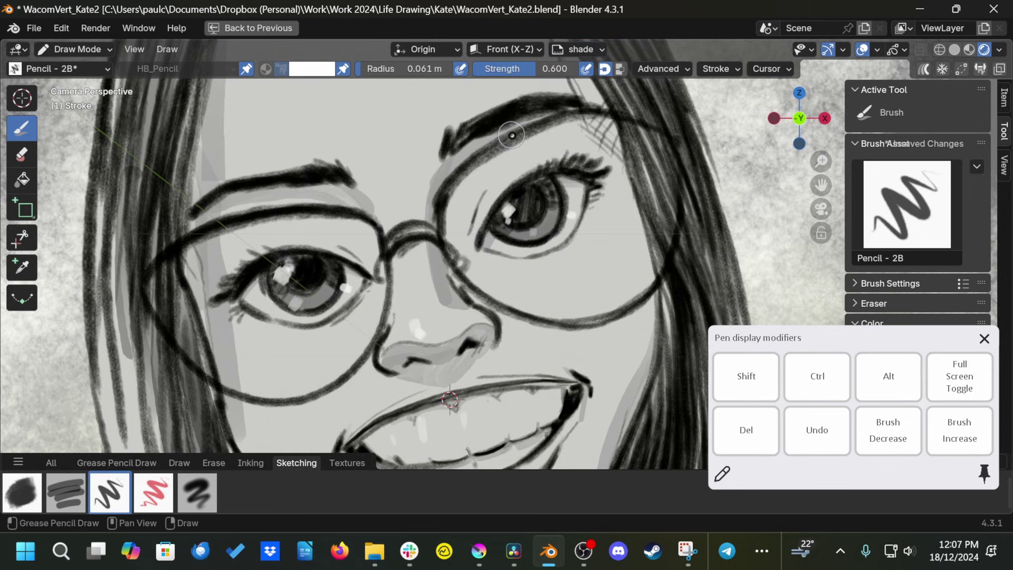
Choose the Wet Brush from the Textures category of Grease Pencil Draw brushes.
{"action": "left_click", "coordinate": [24, 69]}
{"action": "left_click", "coordinate": [67, 254]}
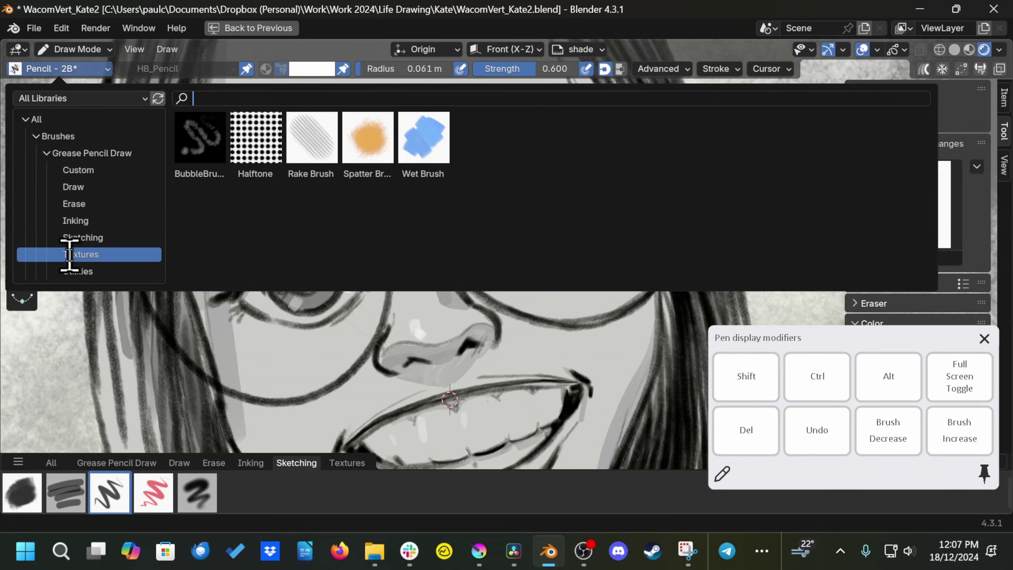
{"action": "left_click", "coordinate": [417, 139]}
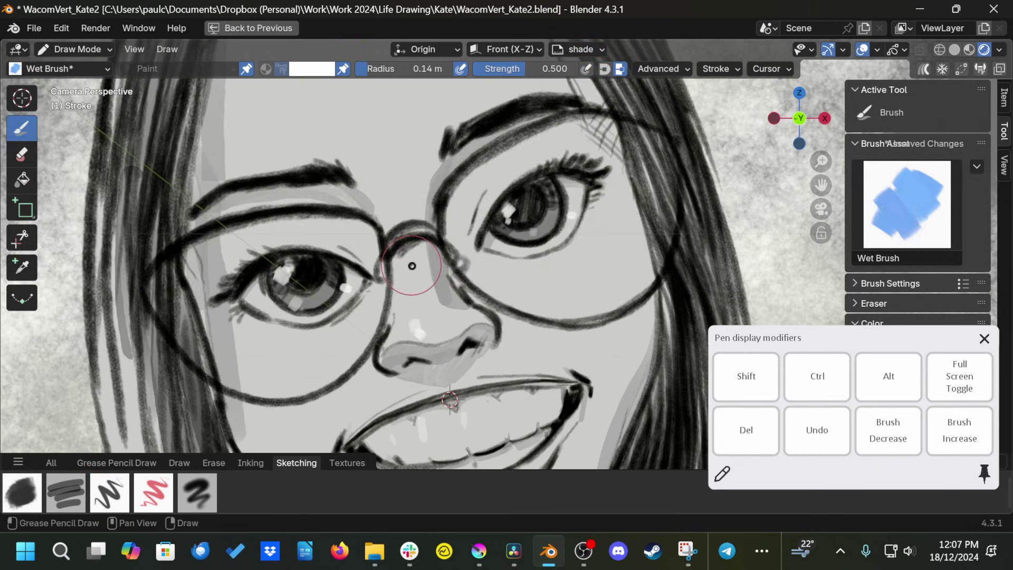
Reduce the Wet Brush radius to 0.043 m.
{"action": "key", "text": "bracketleft"}
{"action": "key", "text": "bracketleft"}
{"action": "key", "text": "bracketleft"}
{"action": "key", "text": "bracketleft"}
{"action": "key", "text": "bracketleft"}
{"action": "key", "text": "bracketleft"}
{"action": "key", "text": "bracketleft"}
{"action": "key", "text": "bracketleft"}
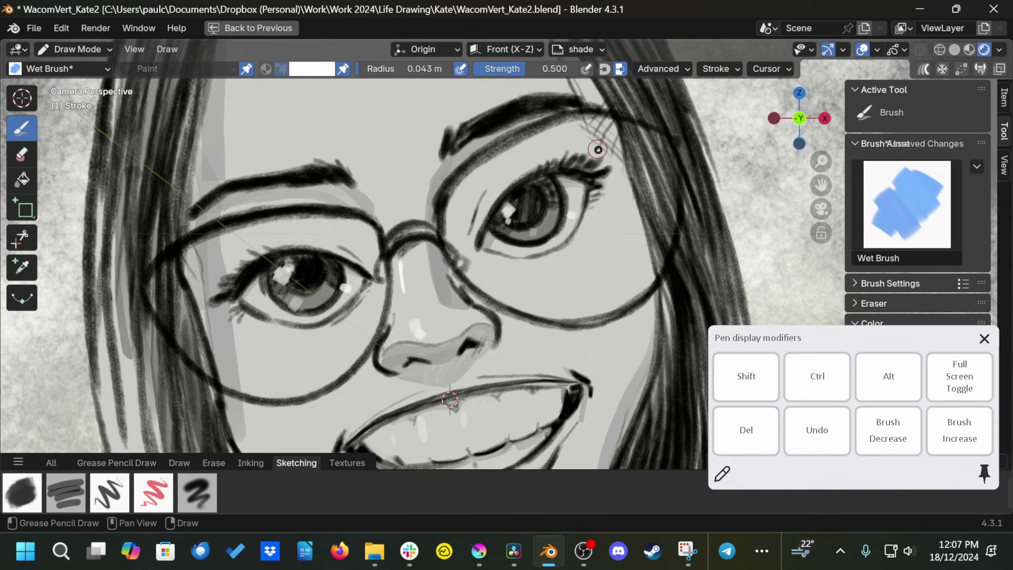
Enlarge the Wet Brush radius to 0.1 m and paint a white reflection streak on each lens of the glasses.
{"action": "key", "text": "bracketright"}
{"action": "key", "text": "bracketright"}
{"action": "key", "text": "bracketright"}
{"action": "key", "text": "bracketright"}
{"action": "key", "text": "bracketright"}
{"action": "key", "text": "bracketright"}
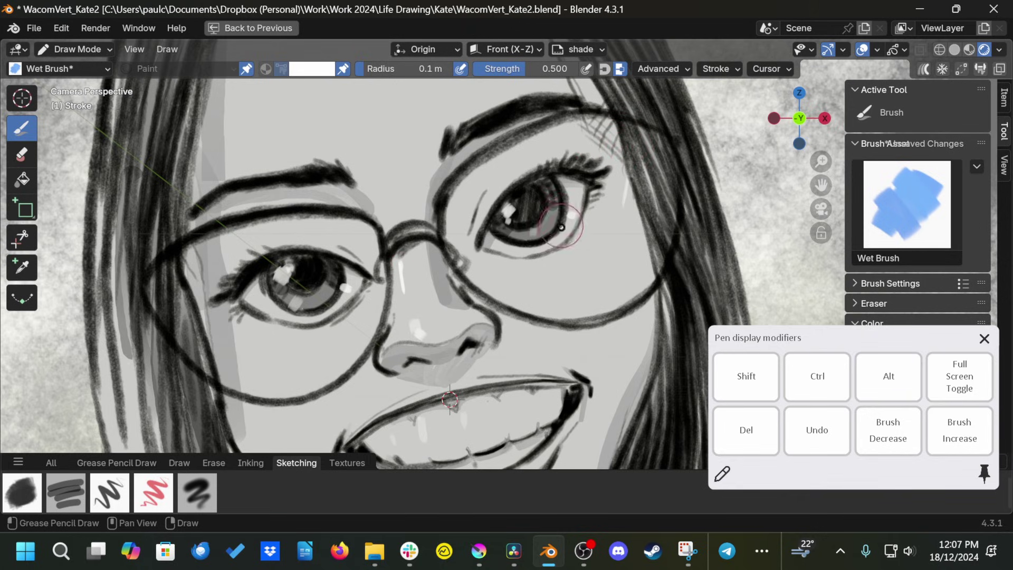
{"action": "left_click_drag", "start_coordinate": [560, 232], "coordinate": [551, 266]}
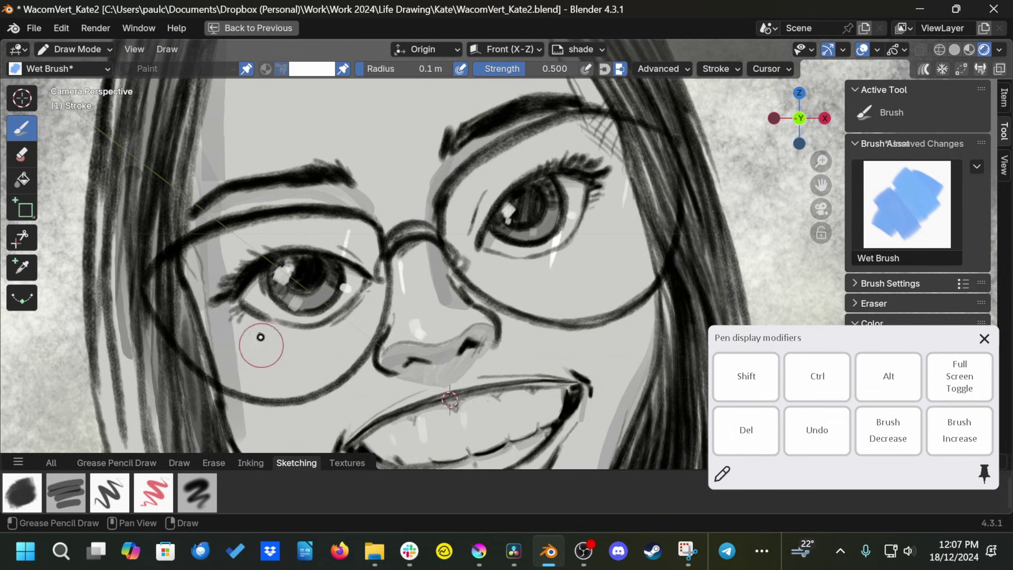
{"action": "left_click_drag", "start_coordinate": [275, 231], "coordinate": [250, 369]}
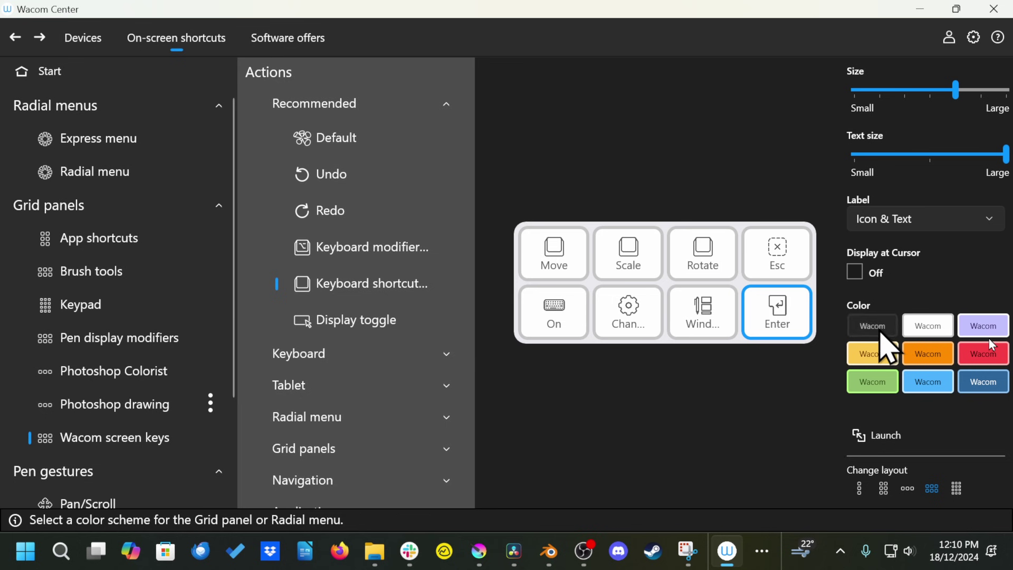
In Wacom Center, try the black color scheme on the Wacom screen keys panel and return it to white.
{"action": "left_click", "coordinate": [879, 331]}
{"action": "left_click", "coordinate": [927, 331]}
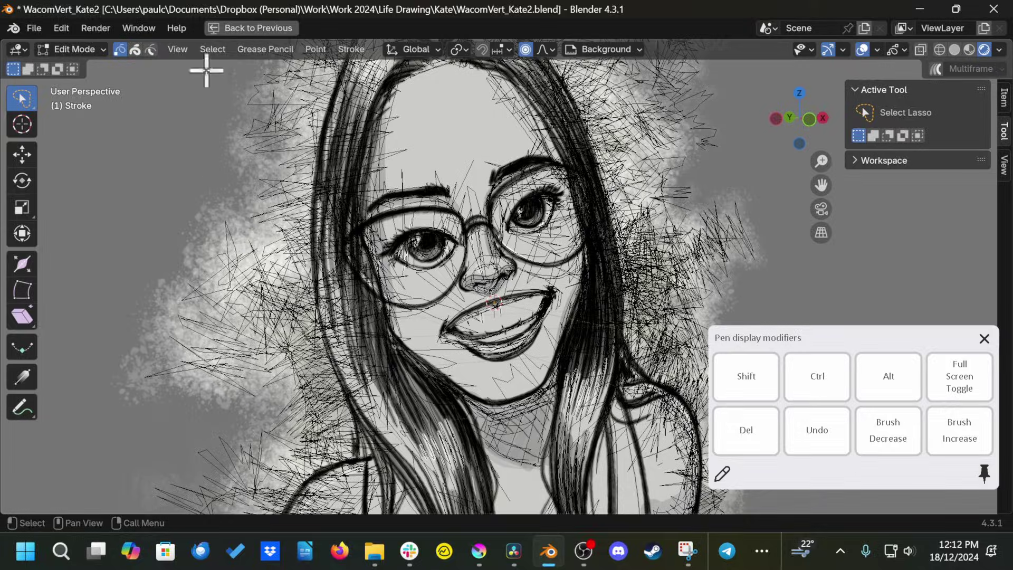
In Blender, select all editable Grease Pencil stroke points and move them freely with smooth proportional editing.
{"action": "left_click", "coordinate": [212, 49]}
{"action": "left_click", "coordinate": [217, 68]}
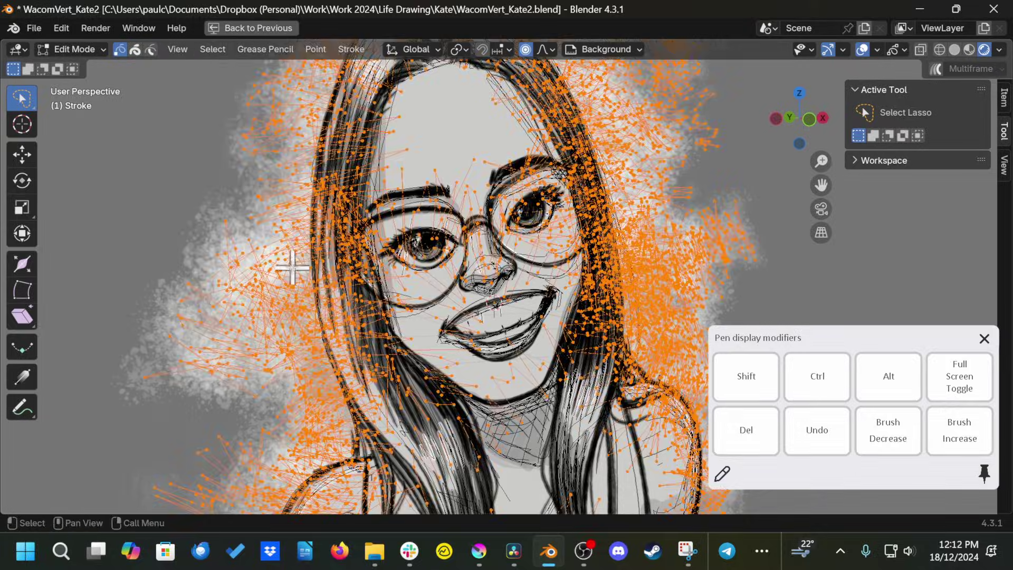
{"action": "mouse_move", "coordinate": [292, 268]}
{"action": "middle_mouse_down"}
{"action": "mouse_move", "coordinate": [265, 260]}
{"action": "mouse_move", "coordinate": [305, 266]}
{"action": "middle_mouse_up"}
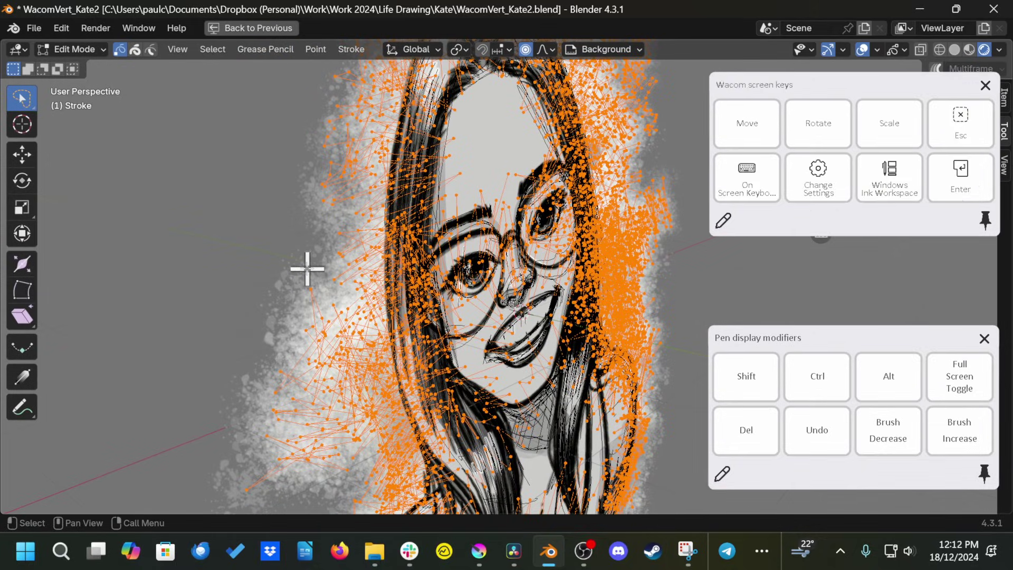
{"action": "key", "text": "g"}
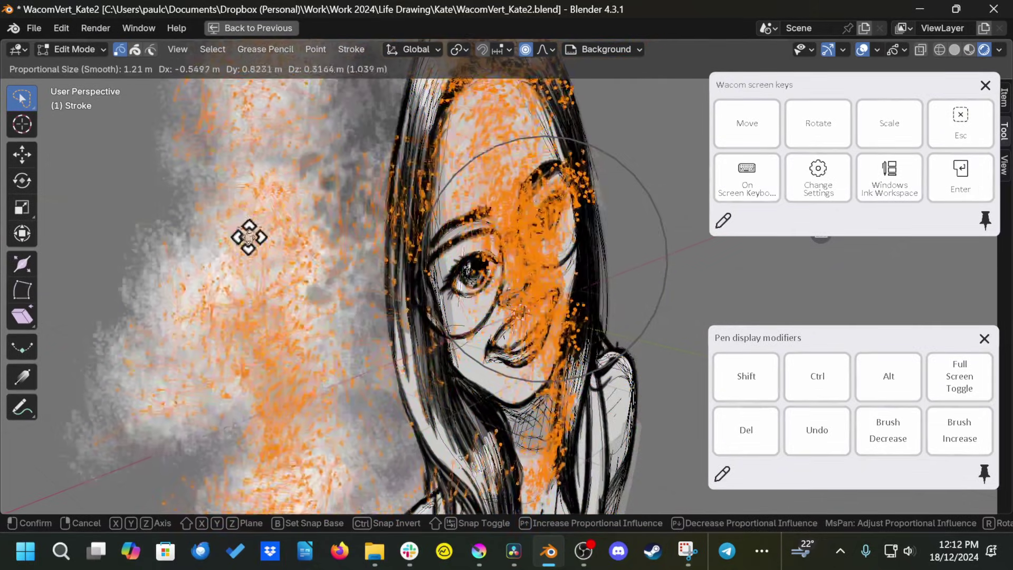
Rotate and scale the selected stroke points with proportional editing in camera view.
{"action": "key", "text": "KP_0"}
{"action": "key", "text": "r"}
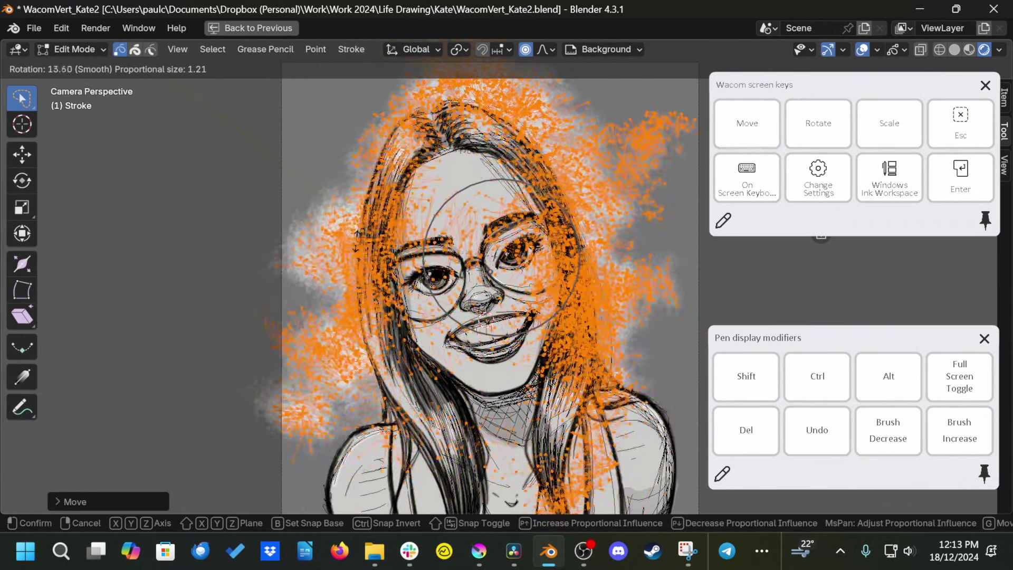
{"action": "key", "text": "s"}
{"action": "left_click", "coordinate": [340, 251]}
Switch the Grease Pencil object to Draw Mode and bring the portrait back into camera view.
{"action": "key", "text": "ctrl+Tab"}
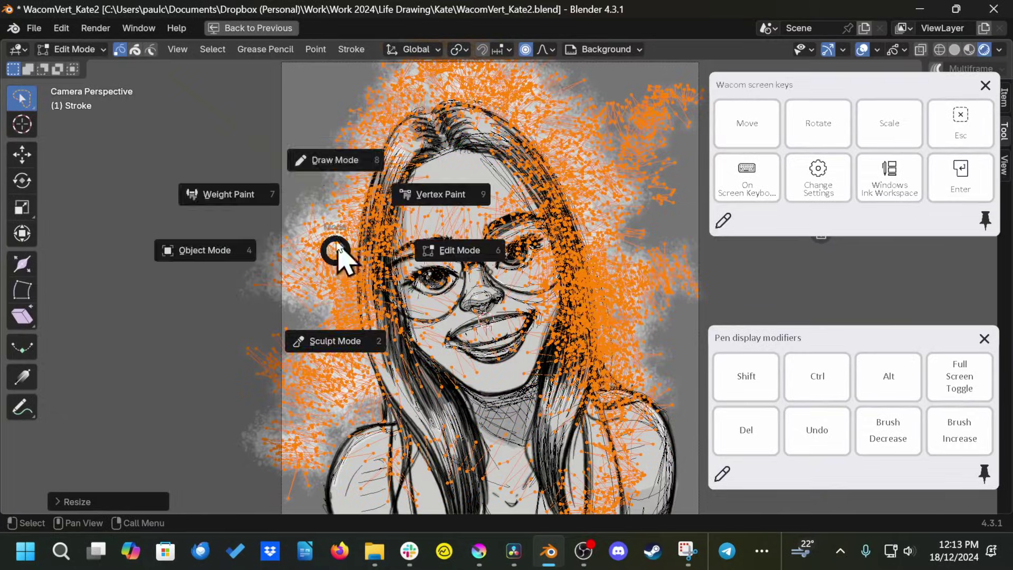
{"action": "left_click", "coordinate": [334, 248]}
{"action": "mouse_move", "coordinate": [305, 249]}
{"action": "middle_mouse_down"}
{"action": "mouse_move", "coordinate": [334, 285]}
{"action": "mouse_move", "coordinate": [425, 294]}
{"action": "mouse_move", "coordinate": [183, 263]}
{"action": "mouse_move", "coordinate": [235, 205]}
{"action": "mouse_move", "coordinate": [379, 267]}
{"action": "middle_mouse_up"}
{"action": "key", "text": "KP_0"}
{"action": "middle_click_drag", "start_coordinate": [210, 249], "coordinate": [285, 285], "text": "ctrl"}
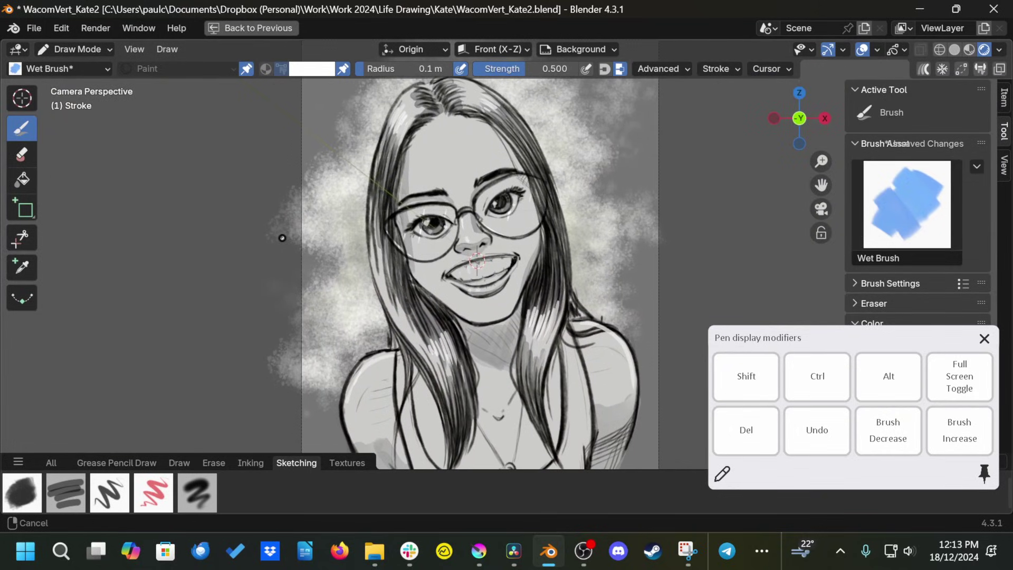
{"action": "middle_click_drag", "start_coordinate": [283, 238], "coordinate": [282, 236], "text": "ctrl"}
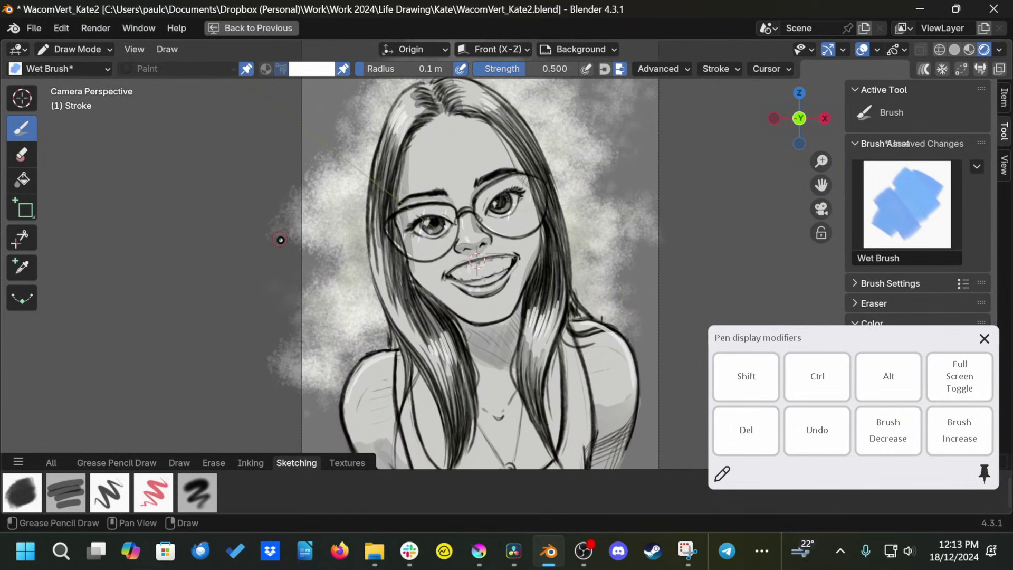